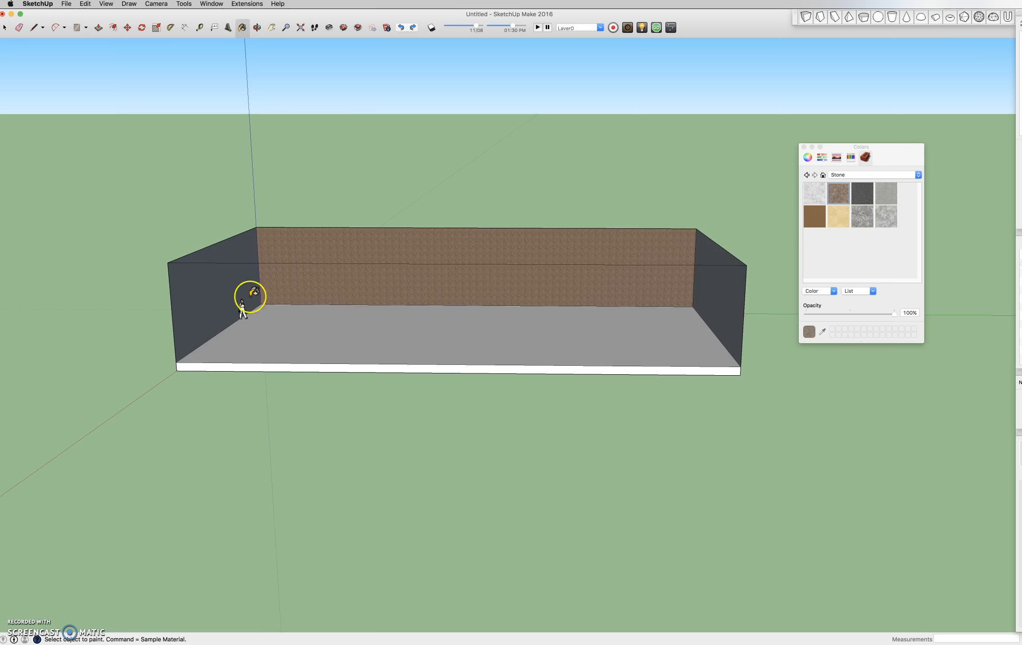
# - Paint the room's left end wall with the brown stone texture
pyautogui.click(232, 269)
pyautogui.click(729, 294)
pyautogui.moveTo(729, 294); pyautogui.dragTo(219, 279, button='middle')
pyautogui.moveTo(491, 253)
pyautogui.mouseDown(button='middle')
pyautogui.moveTo(838, 223)
pyautogui.moveTo(806, 149)
pyautogui.mouseUp(button='middle')
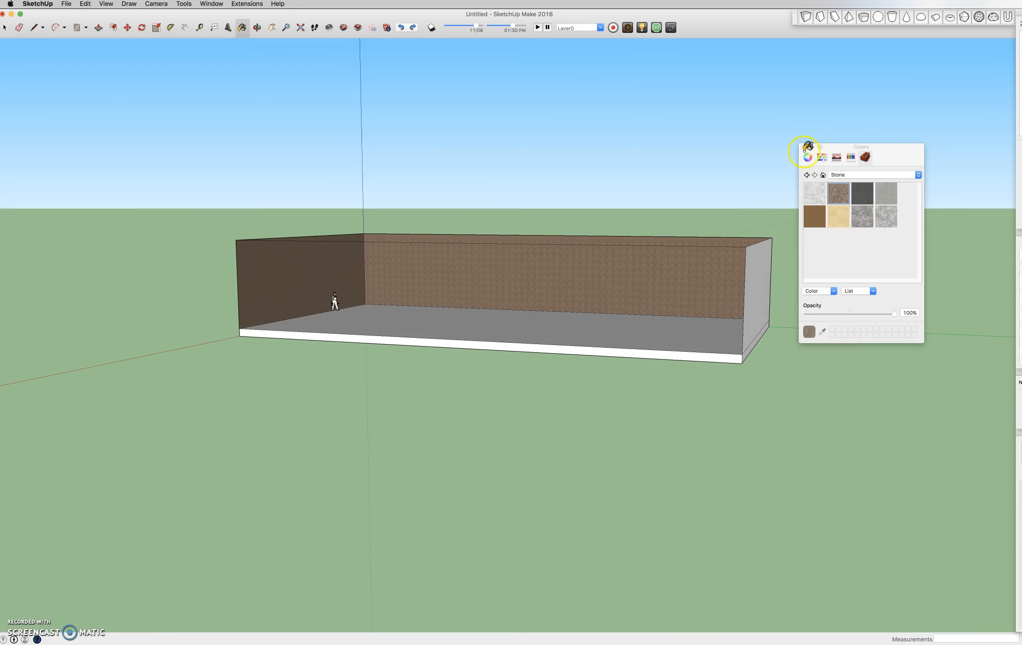
# - Select the right end wall face and open its Entity Info panel
pyautogui.press('space')
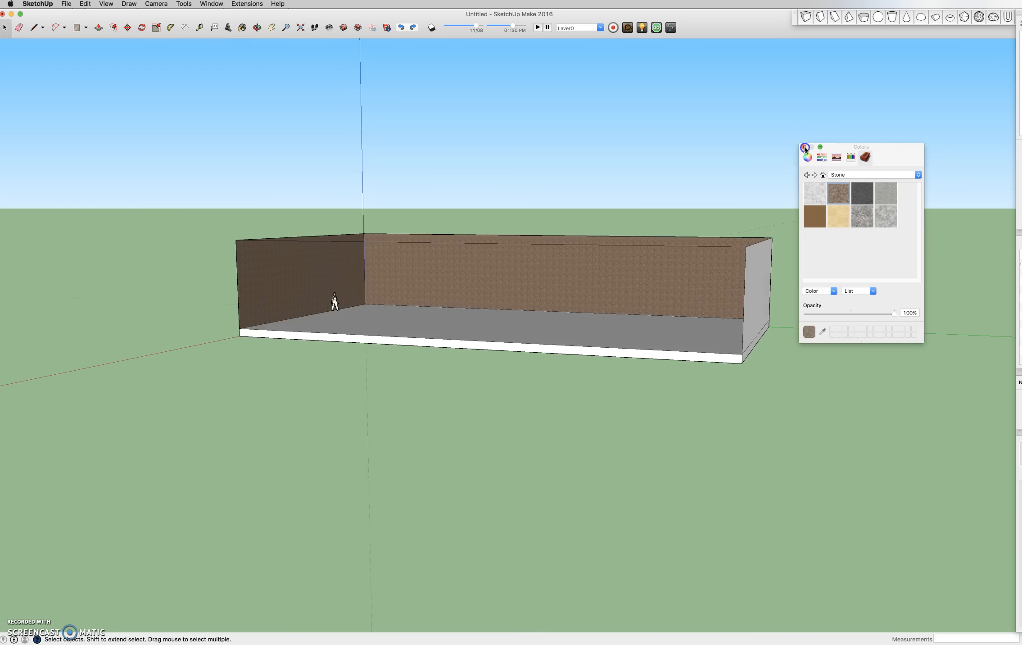
pyautogui.click(805, 148)
pyautogui.scroll(5, 689, 306)
pyautogui.moveTo(770, 329); pyautogui.dragTo(722, 404, button='middle')
pyautogui.click(706, 298)
pyautogui.rightClick(722, 301)
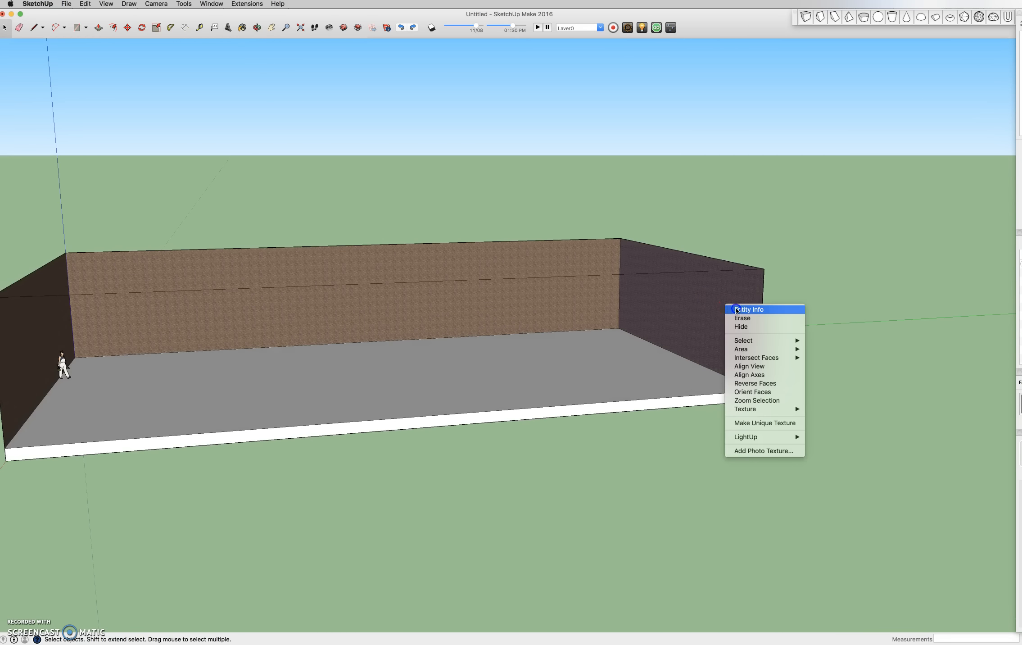
pyautogui.click(987, 276)
pyautogui.moveTo(1021, 372); pyautogui.dragTo(857, 320)
pyautogui.click(786, 381)
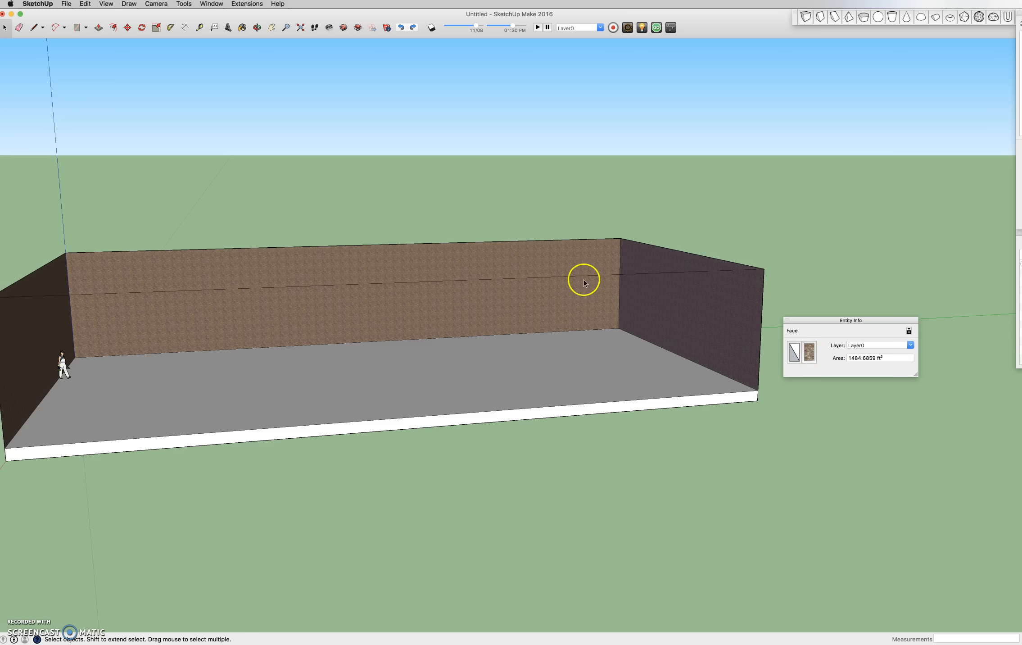
# - Apply a brown stone material to the right end wall's back face from its Entity Info
pyautogui.moveTo(687, 342); pyautogui.dragTo(737, 285, button='middle')
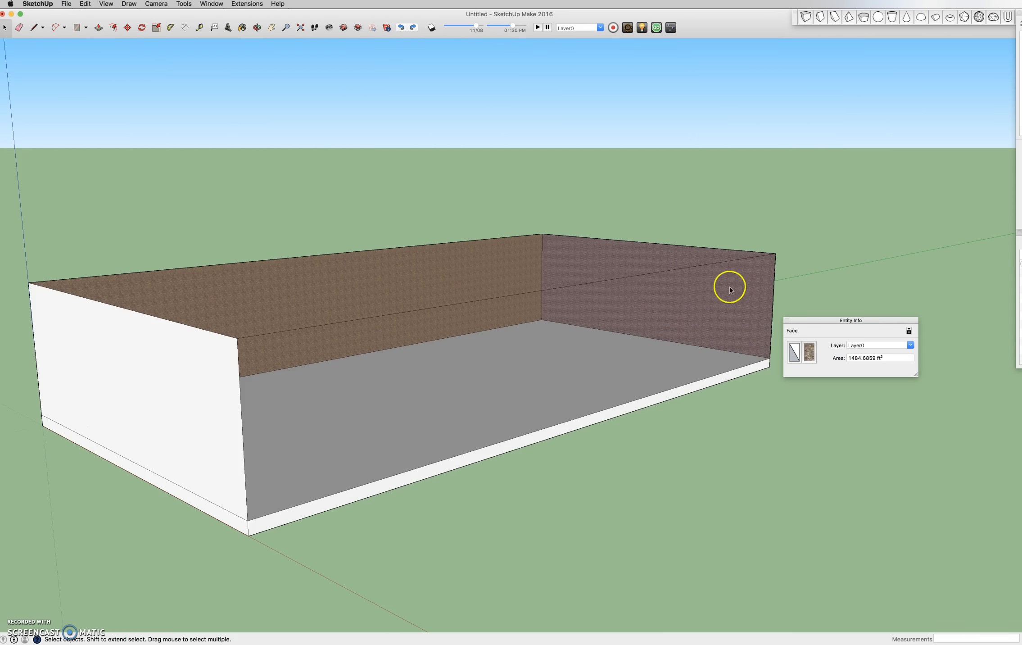
pyautogui.moveTo(598, 290); pyautogui.dragTo(687, 338, button='middle')
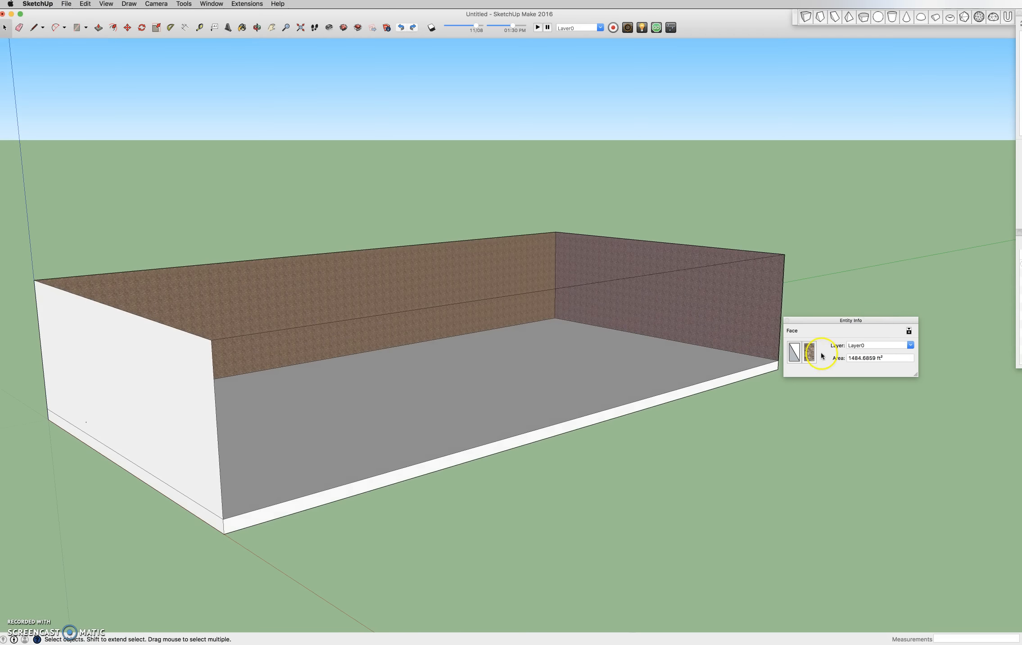
pyautogui.click(794, 353)
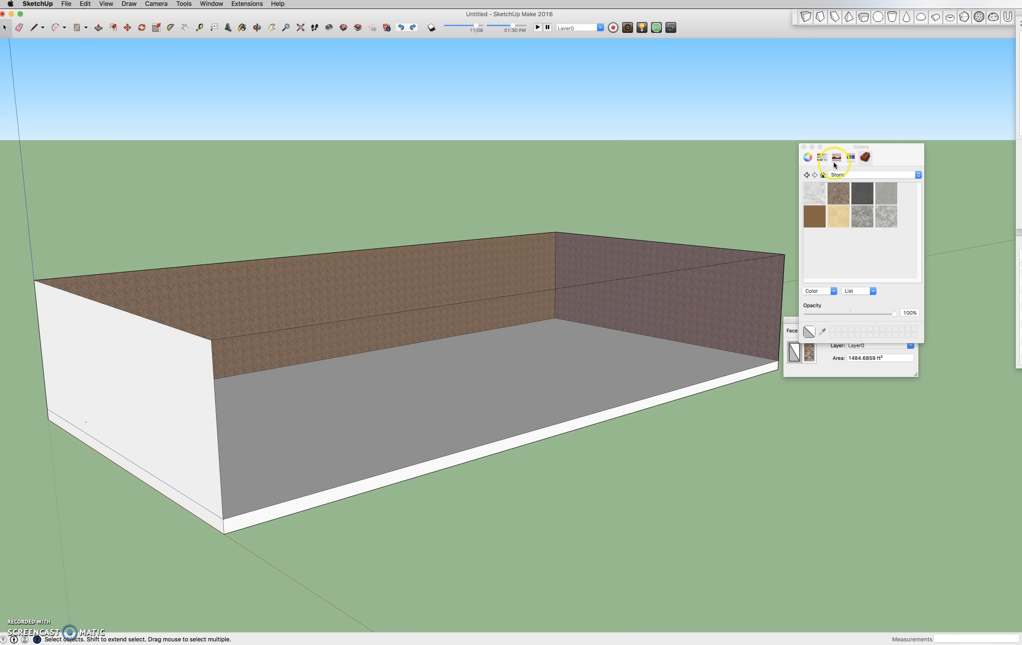
pyautogui.click(841, 201)
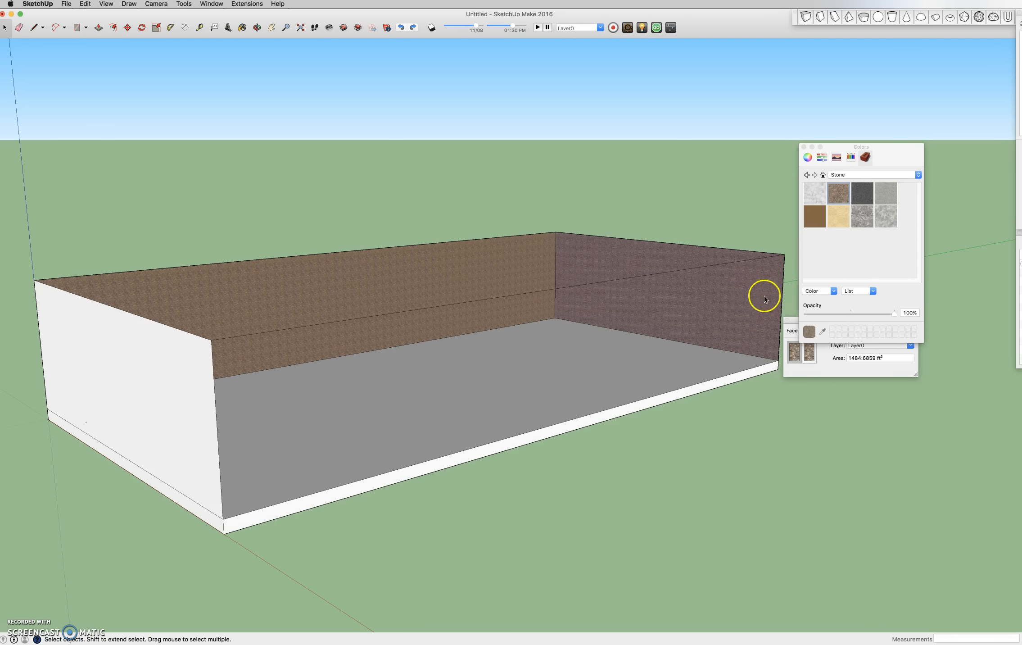
# - Try painting the right end wall's outer face with the plain brown material and undo that fill
pyautogui.moveTo(773, 280)
pyautogui.mouseDown(button='middle')
pyautogui.moveTo(579, 262)
pyautogui.moveTo(194, 274)
pyautogui.moveTo(508, 337)
pyautogui.moveTo(635, 345)
pyautogui.moveTo(776, 277)
pyautogui.mouseUp(button='middle')
pyautogui.click(839, 220)
pyautogui.click(812, 217)
pyautogui.click(677, 356)
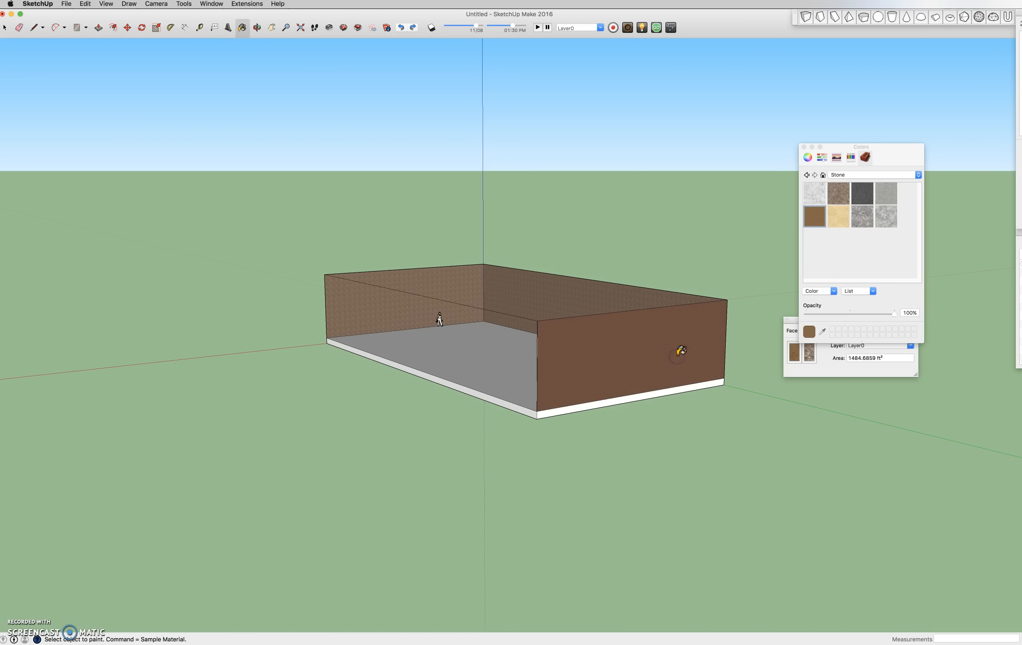
pyautogui.press('super+z')
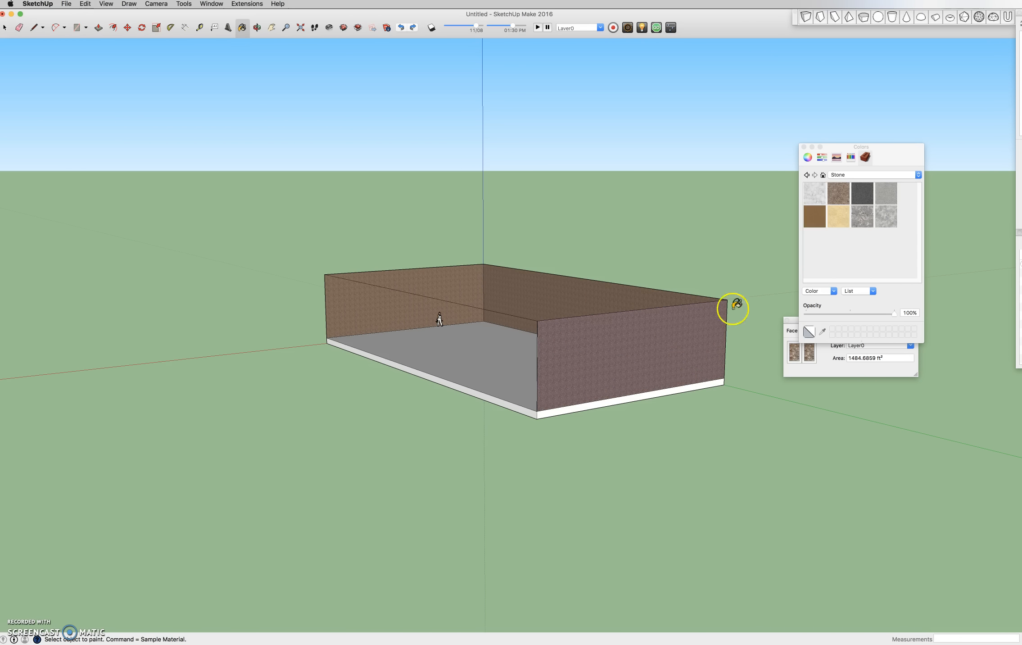
# - Close the Colors and Entity Info panels and paint the floor with a grey stone texture
pyautogui.click(805, 148)
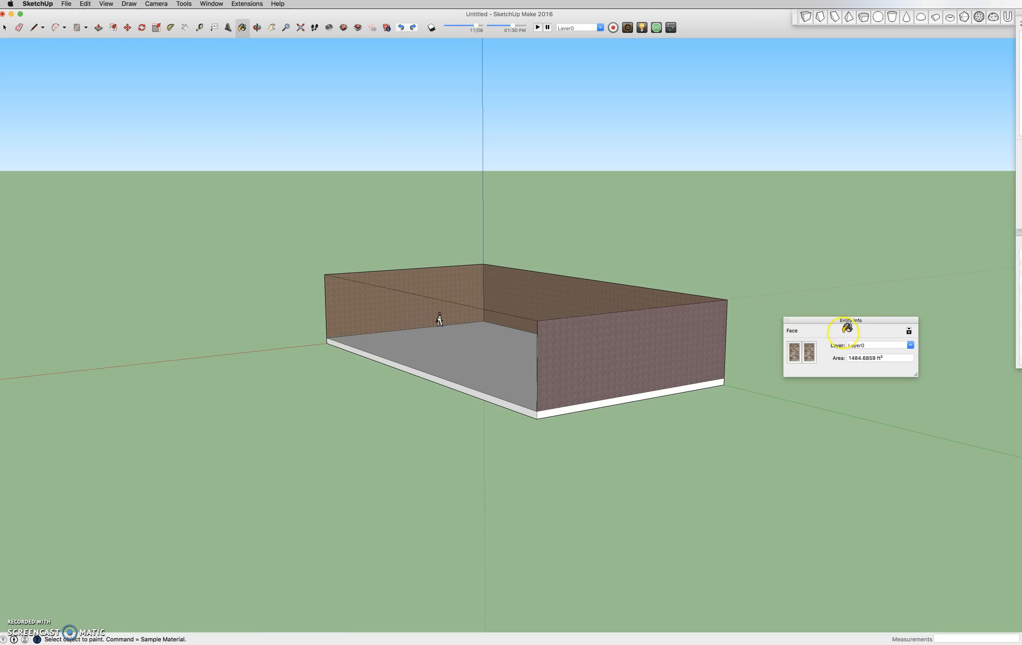
pyautogui.click(787, 320)
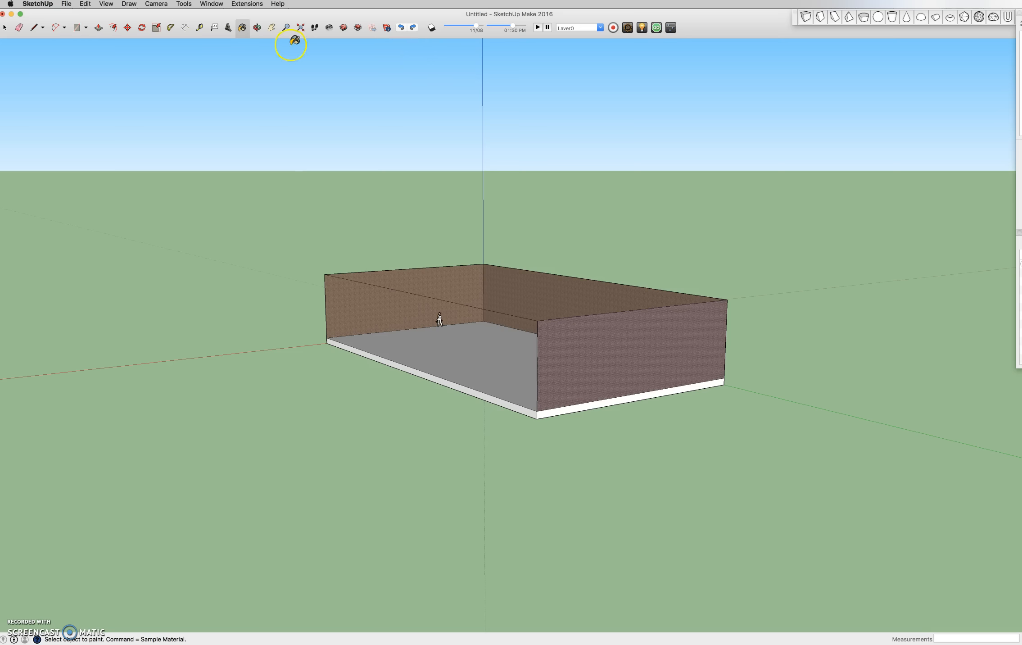
pyautogui.click(249, 29)
pyautogui.click(838, 202)
pyautogui.moveTo(796, 351); pyautogui.dragTo(578, 343, button='middle')
pyautogui.click(617, 329)
pyautogui.moveTo(692, 297)
pyautogui.mouseDown(button='middle')
pyautogui.moveTo(205, 427)
pyautogui.moveTo(363, 308)
pyautogui.moveTo(547, 306)
pyautogui.mouseUp(button='middle')
pyautogui.click(663, 341)
pyautogui.moveTo(715, 322); pyautogui.dragTo(45, 308, button='middle')
pyautogui.moveTo(580, 355)
pyautogui.mouseDown(button='middle')
pyautogui.moveTo(503, 334)
pyautogui.moveTo(488, 393)
pyautogui.mouseUp(button='middle')
pyautogui.click(864, 217)
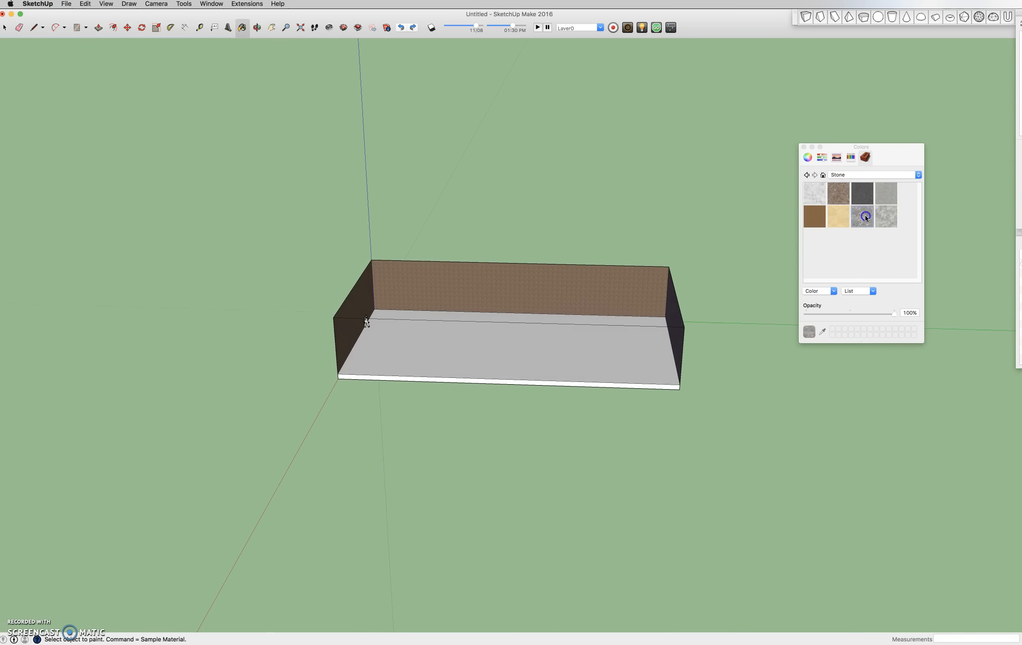
pyautogui.click(581, 356)
# - Explore the room's interior at eye level with the Look Around and Walk tools
pyautogui.scroll(3, 539, 384)
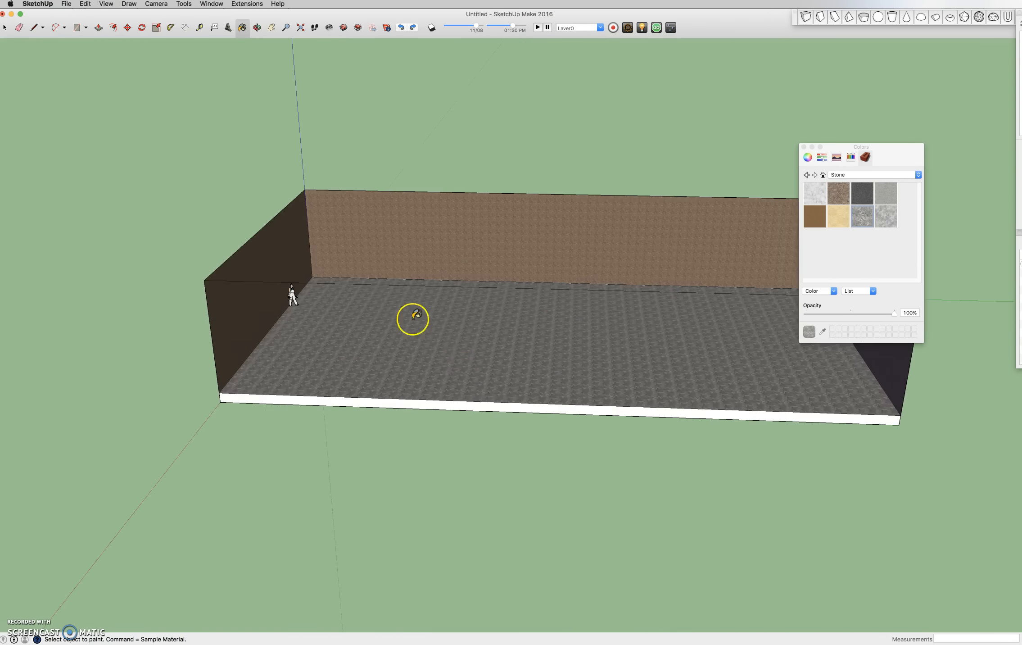
pyautogui.scroll(10, 413, 318)
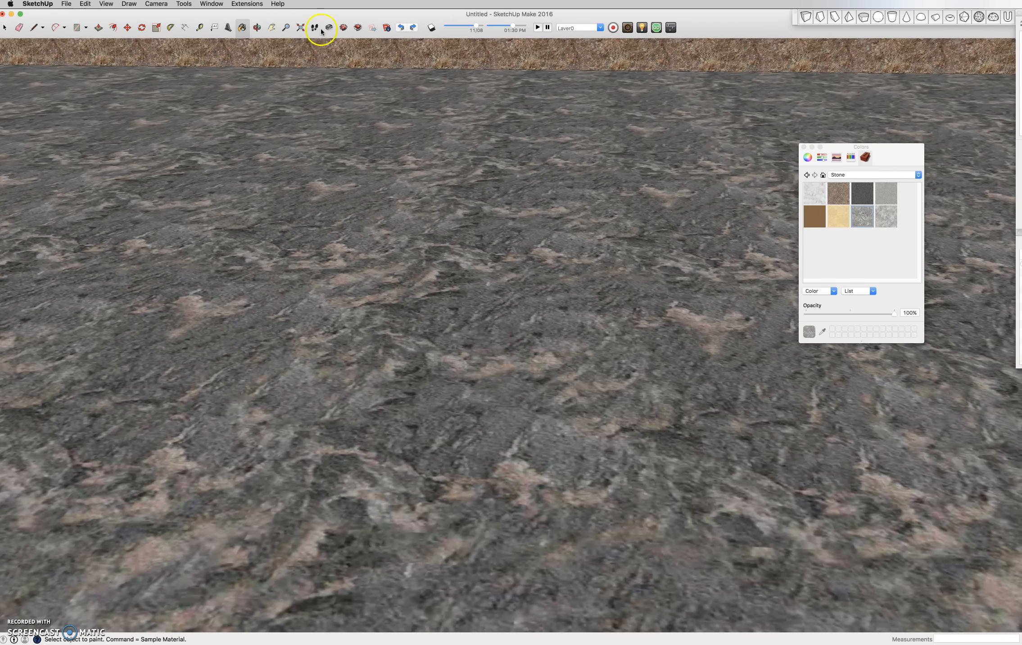
pyautogui.moveTo(384, 387); pyautogui.dragTo(432, 161)
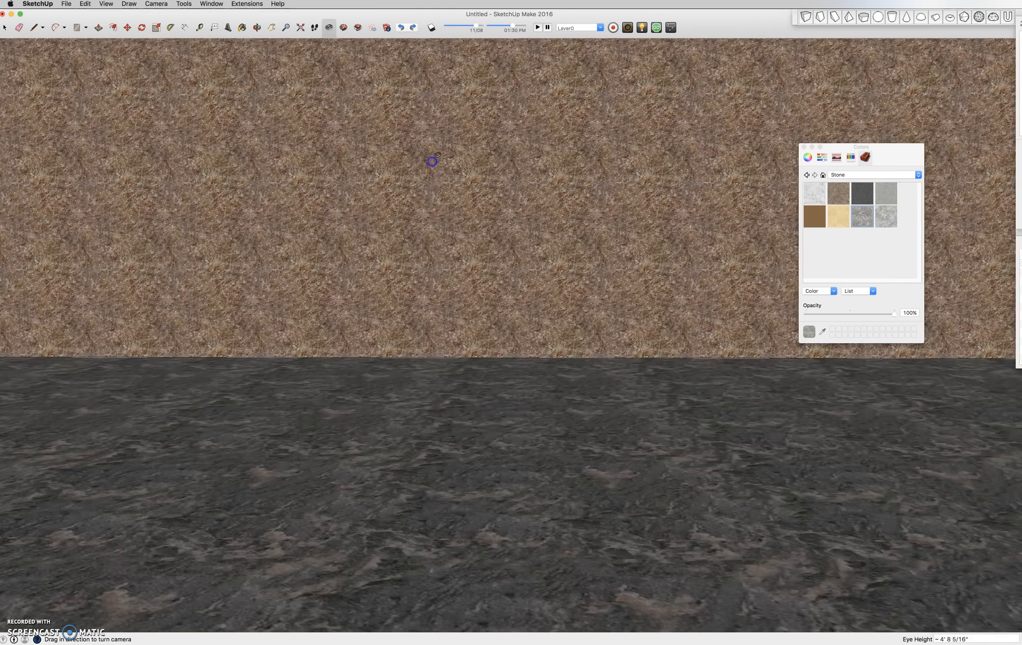
pyautogui.moveTo(442, 500); pyautogui.dragTo(353, 131)
pyautogui.moveTo(669, 490); pyautogui.dragTo(866, 470)
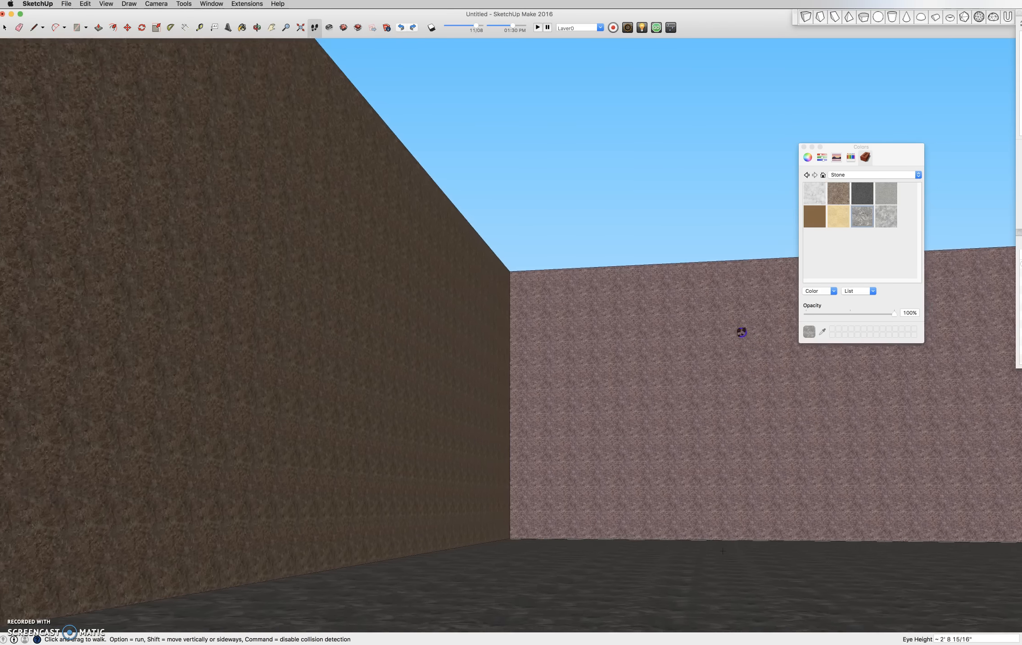
pyautogui.moveTo(713, 251); pyautogui.dragTo(249, 105)
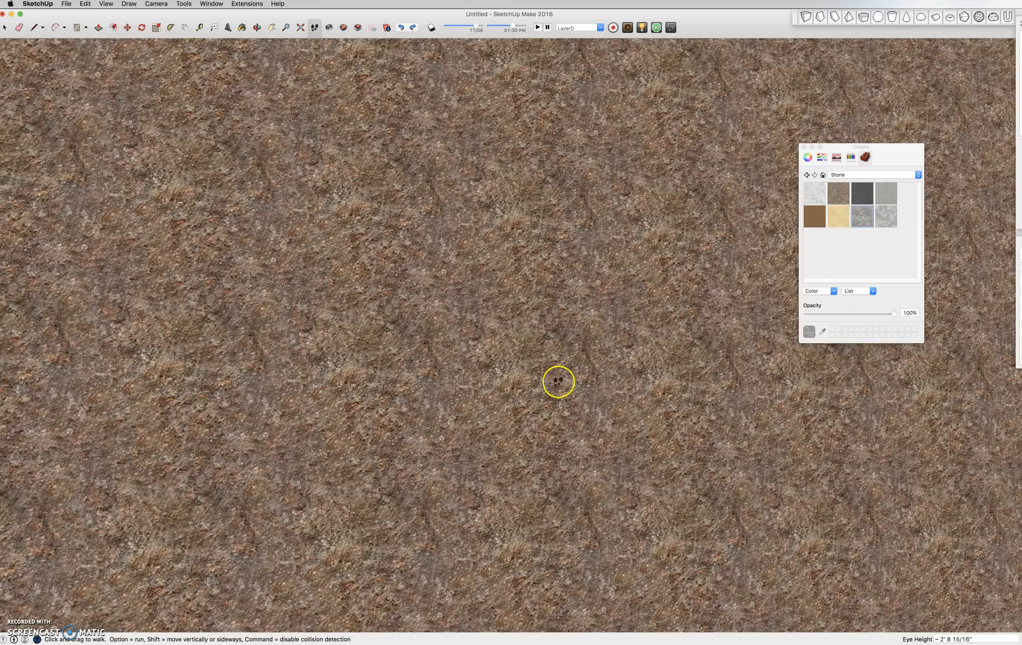
pyautogui.press('space')
pyautogui.scroll(-10, 655, 436)
pyautogui.scroll(-10, 625, 438)
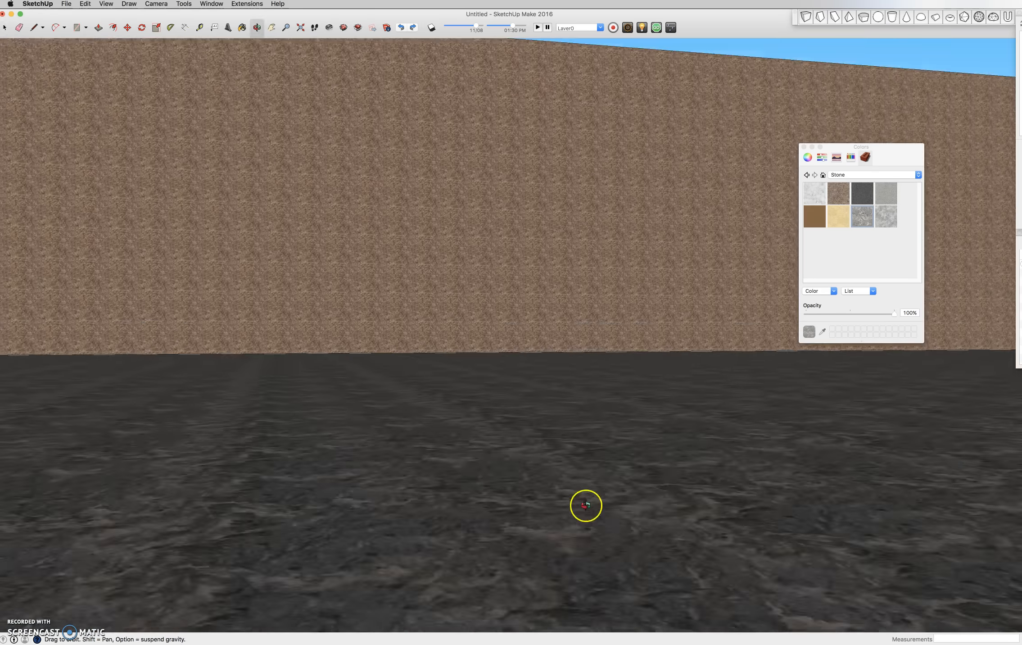
pyautogui.scroll(-5, 599, 338)
pyautogui.moveTo(497, 366); pyautogui.dragTo(533, 378, button='middle')
pyautogui.scroll(2, 537, 378)
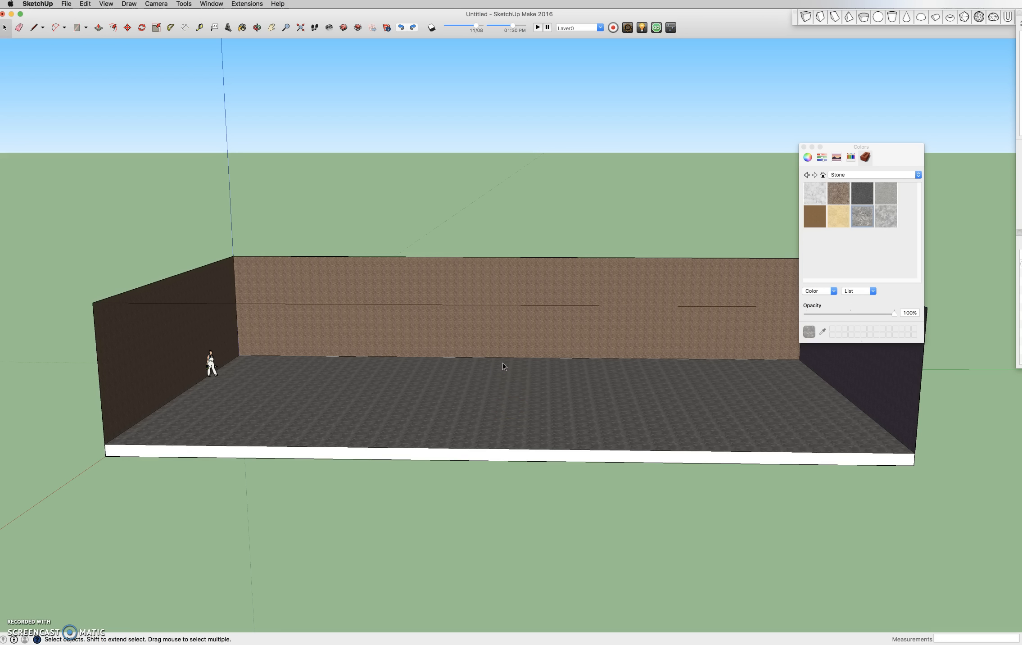
pyautogui.scroll(1, 483, 362)
pyautogui.scroll(-2, 483, 361)
pyautogui.scroll(1, 482, 364)
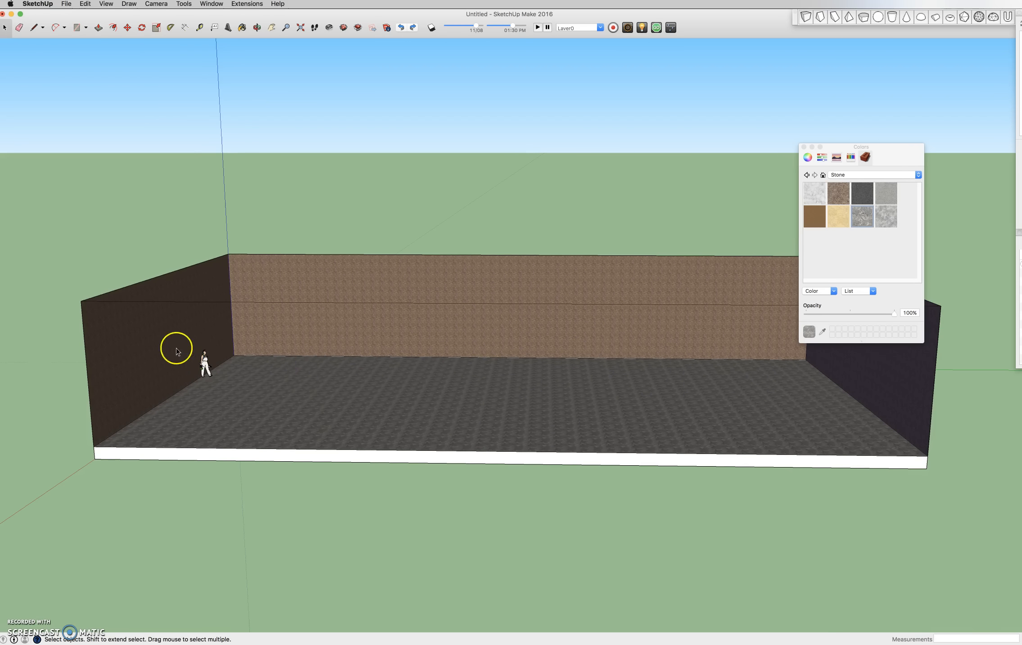
# - Select the scale figure and zoom in to examine it inside the room
pyautogui.click(206, 364)
pyautogui.scroll(5, 205, 364)
pyautogui.keyDown('shift'); pyautogui.moveTo(230, 368); pyautogui.dragTo(319, 361, button='middle'); pyautogui.keyUp('shift')
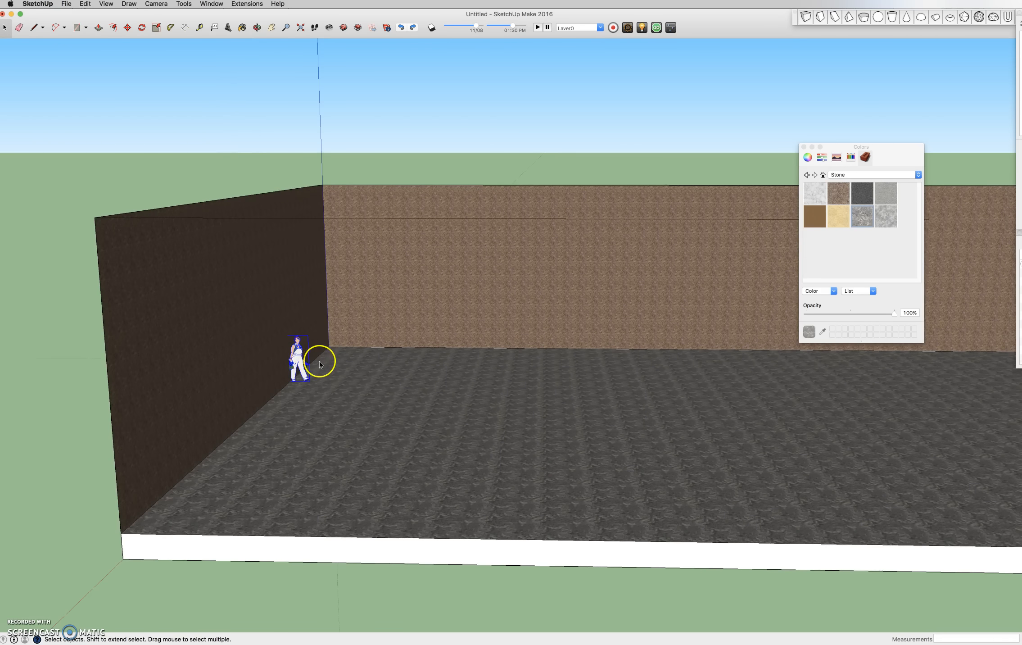
pyautogui.scroll(-1, 319, 362)
pyautogui.scroll(-3, 289, 401)
pyautogui.scroll(-2, 506, 414)
pyautogui.scroll(1, 438, 411)
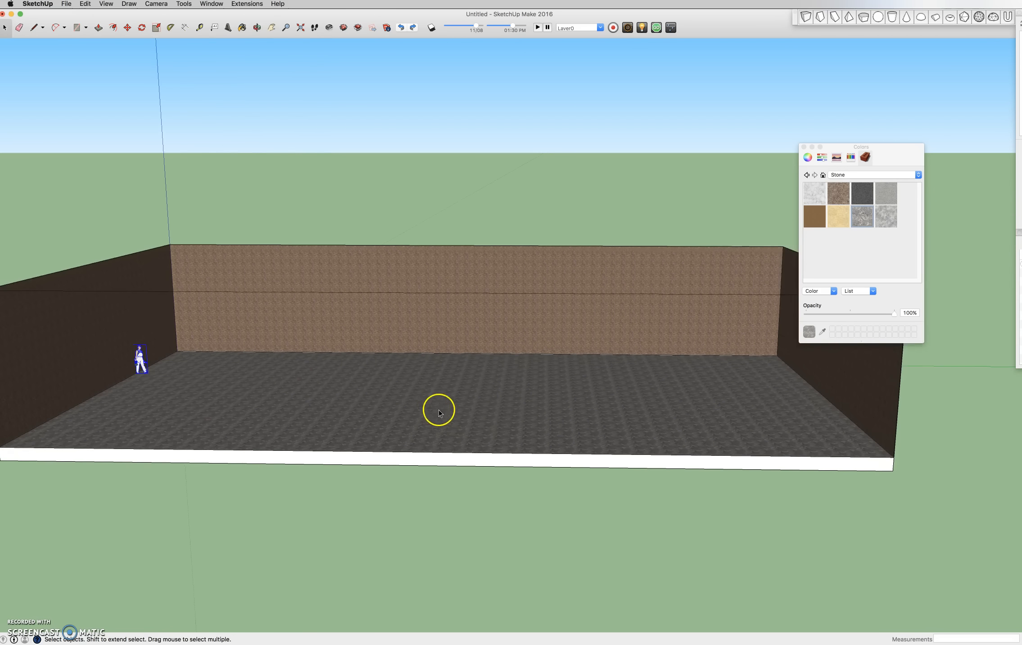
pyautogui.scroll(-1, 553, 433)
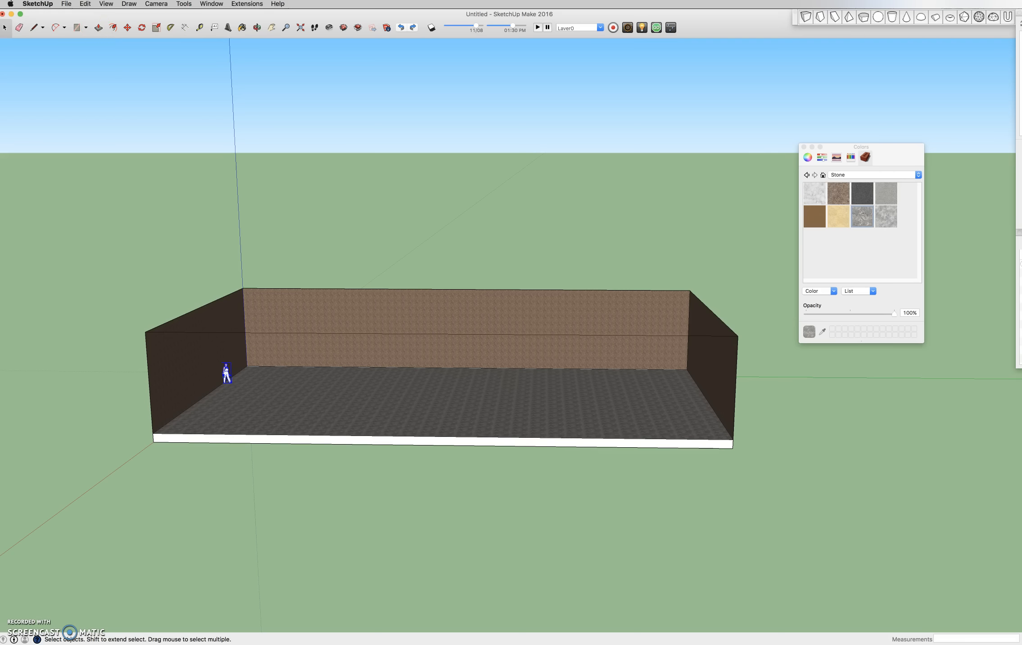
# - Open the Components window and browse the Components Sampler collection
pyautogui.click(211, 4)
pyautogui.click(228, 68)
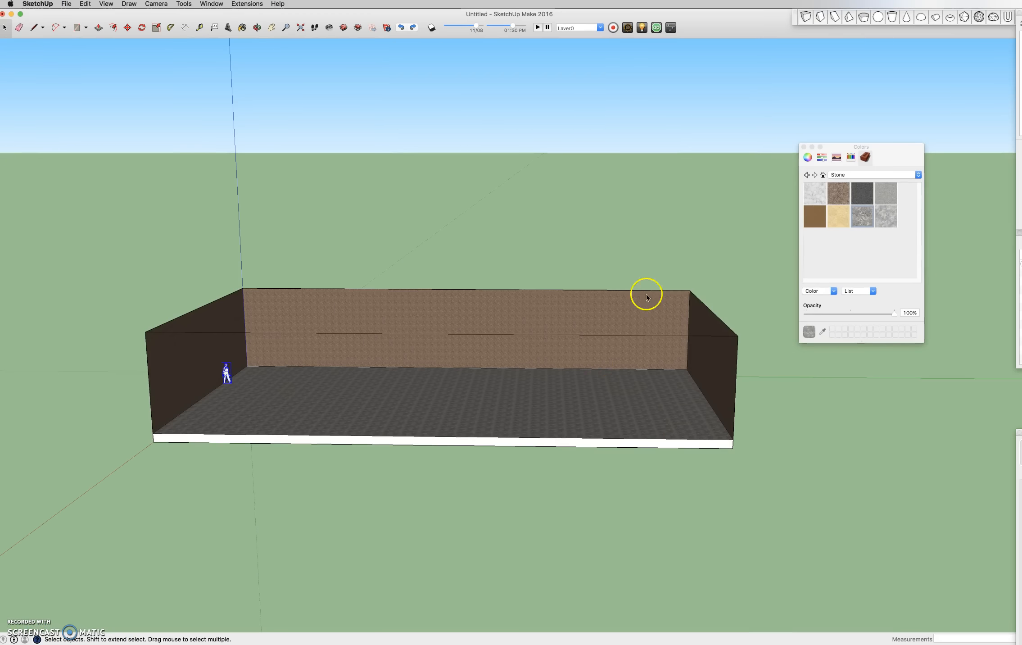
pyautogui.moveTo(833, 380)
pyautogui.mouseDown()
pyautogui.moveTo(840, 372)
pyautogui.moveTo(827, 362)
pyautogui.mouseUp()
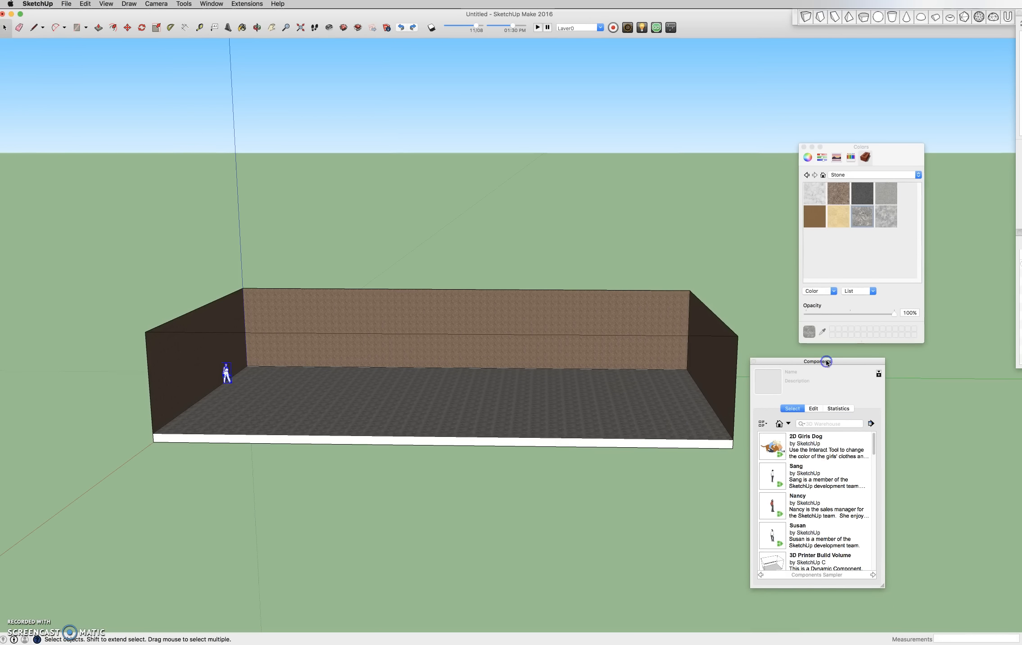
pyautogui.click(780, 424)
pyautogui.scroll(-3, 810, 468)
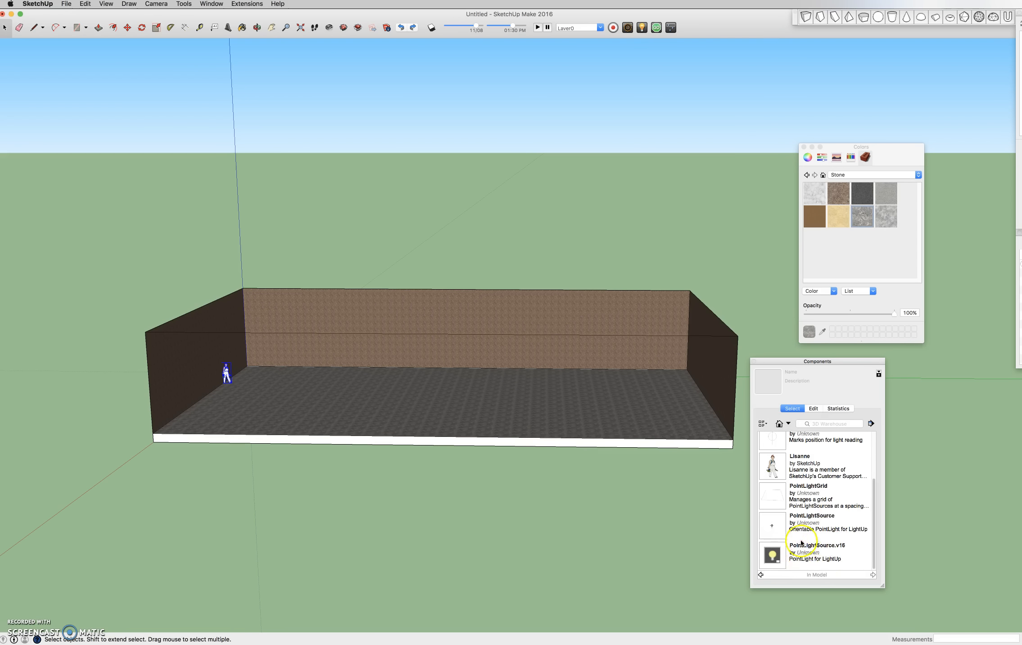
pyautogui.scroll(3, 806, 509)
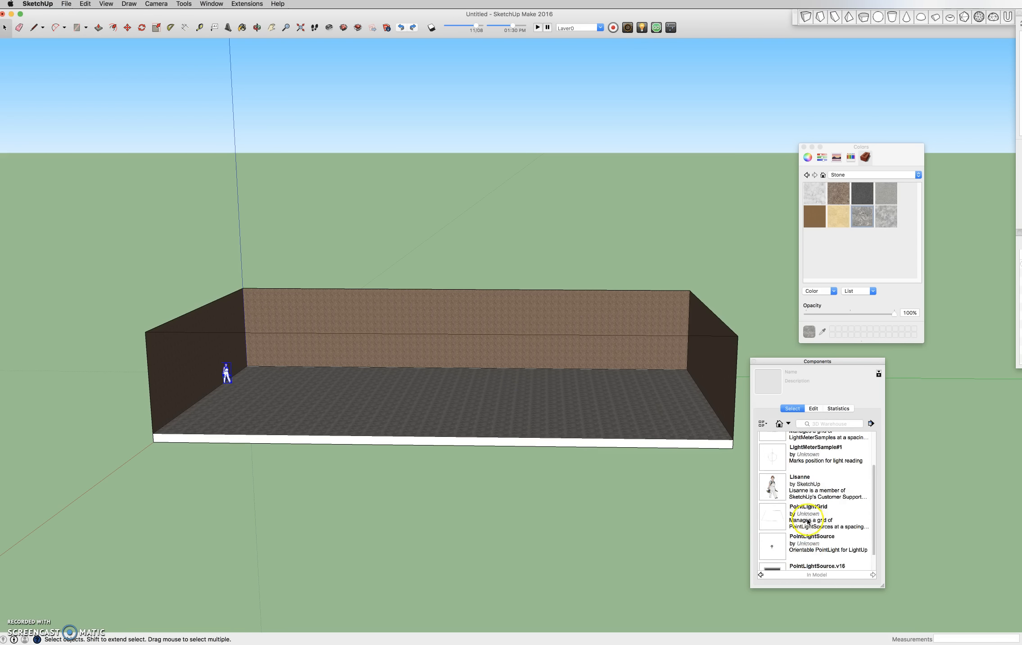
pyautogui.click(789, 424)
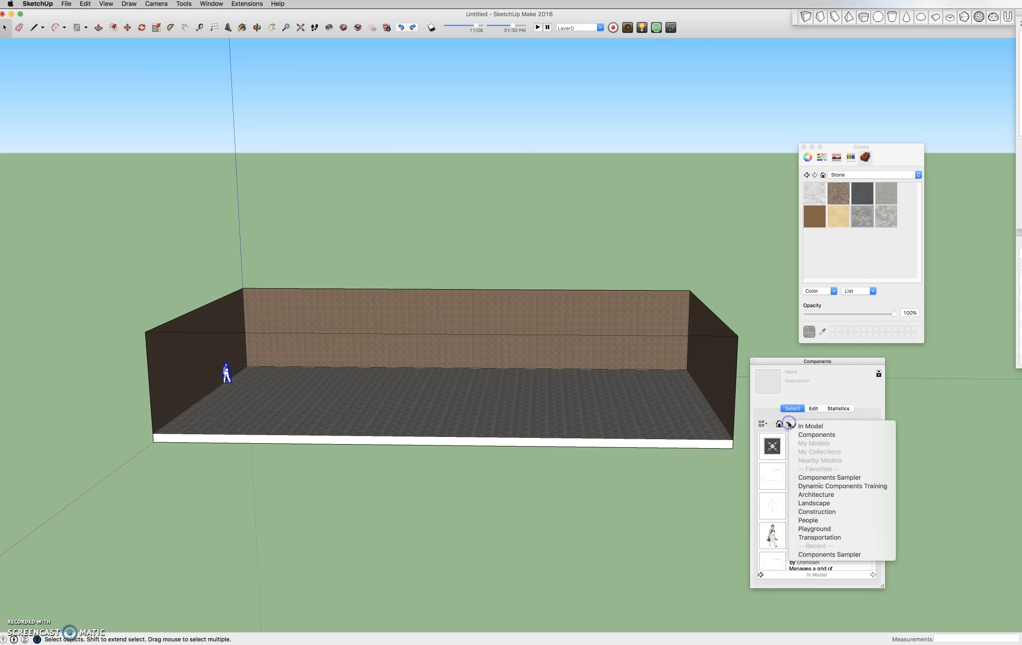
pyautogui.click(814, 439)
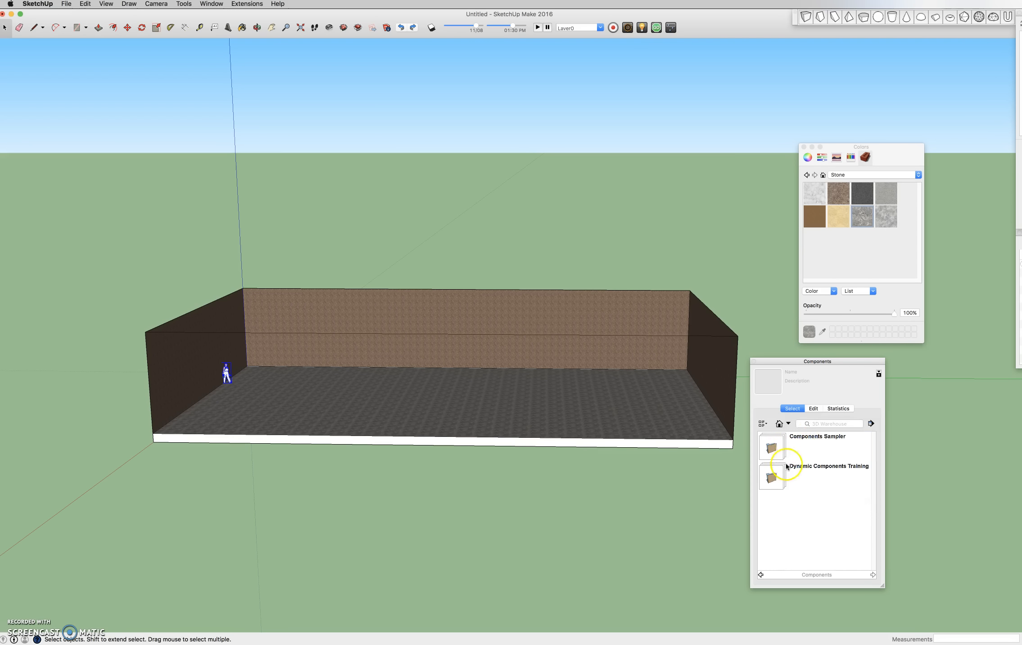
pyautogui.click(778, 447)
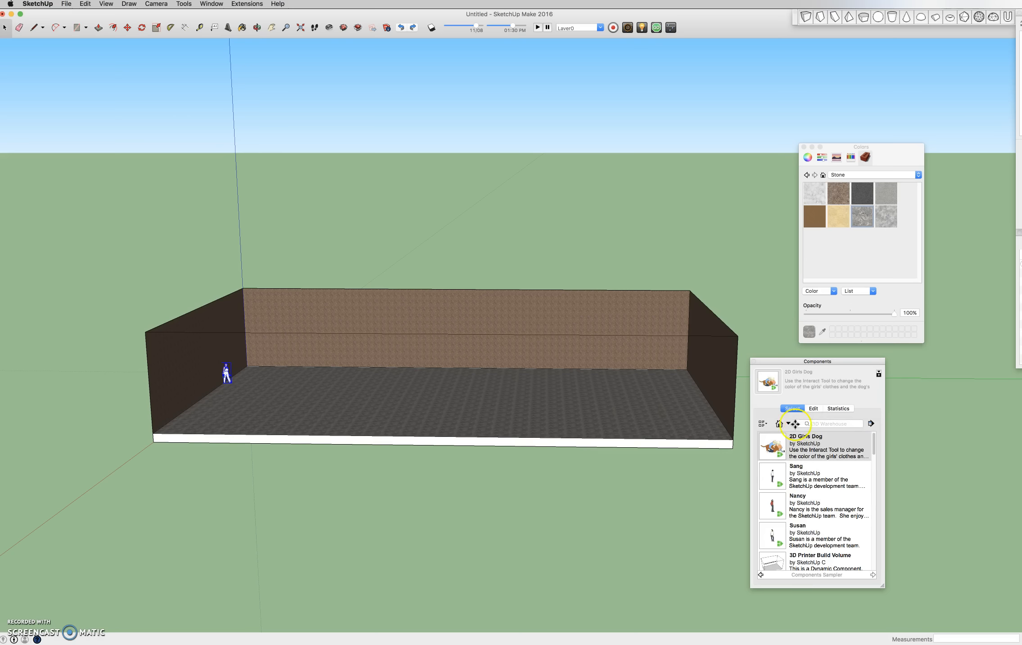
pyautogui.click(788, 424)
pyautogui.click(786, 439)
pyautogui.click(780, 439)
pyautogui.scroll(-5, 790, 460)
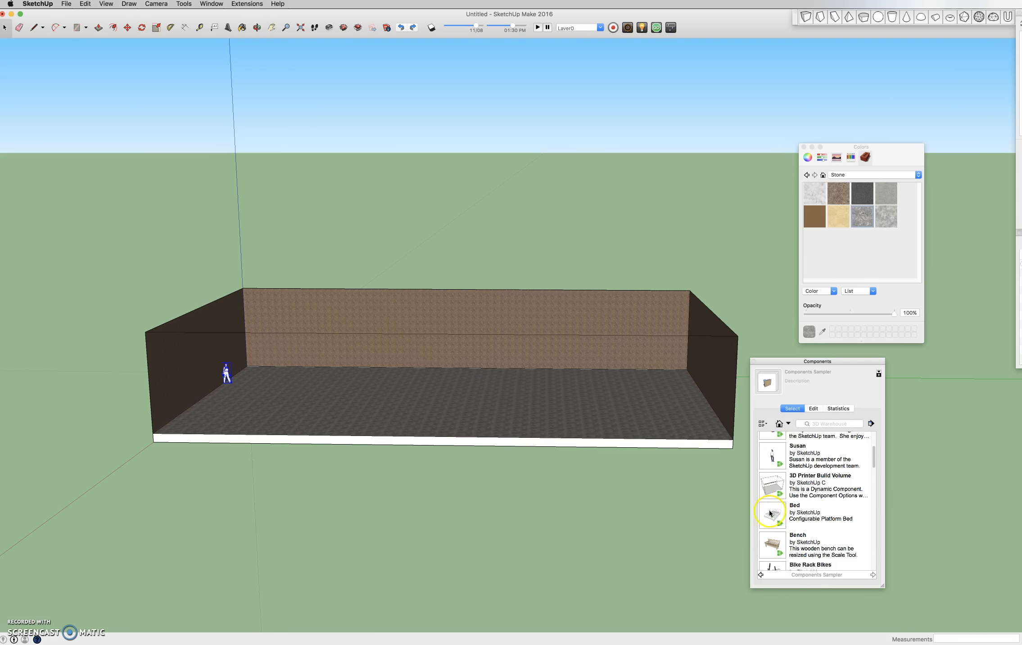
# - Place the Bed component on the floor near the back right corner of the room
pyautogui.click(777, 515)
pyautogui.scroll(5, 513, 358)
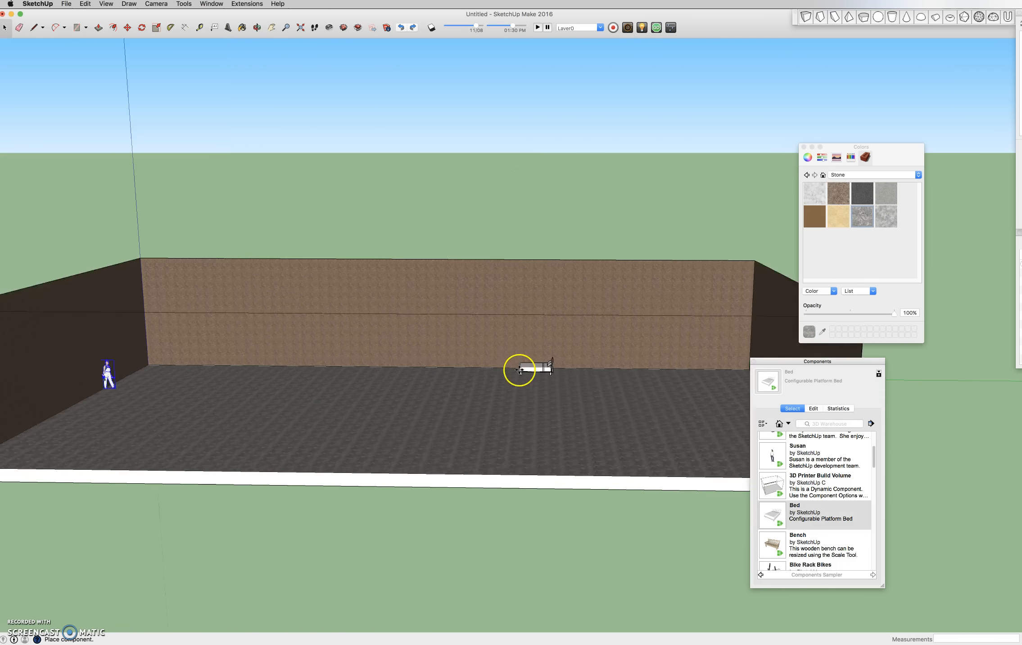
pyautogui.scroll(-6, 541, 380)
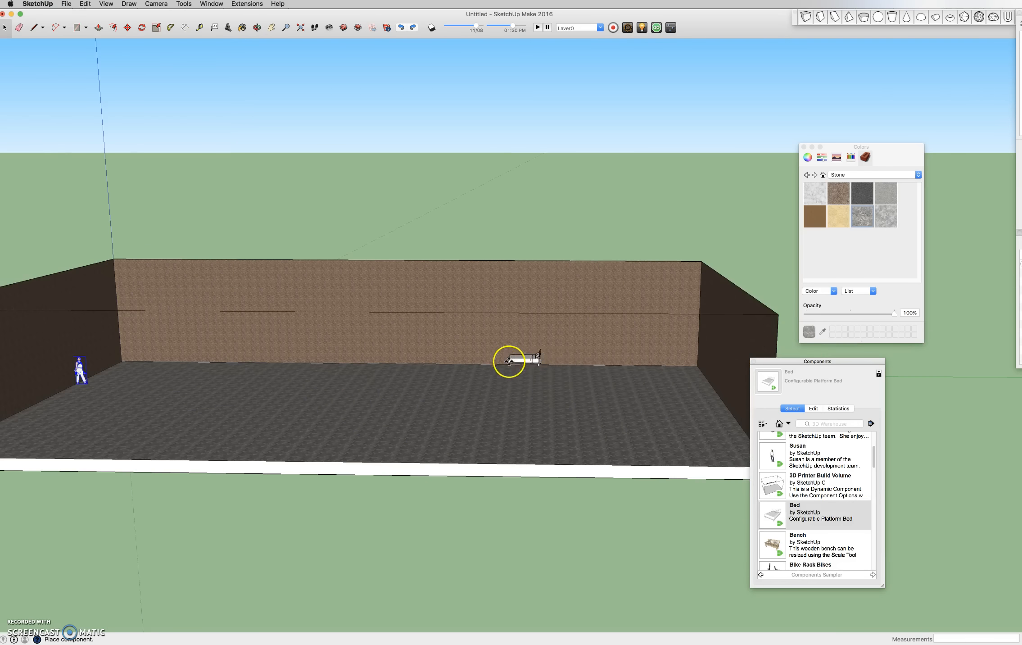
pyautogui.click(675, 371)
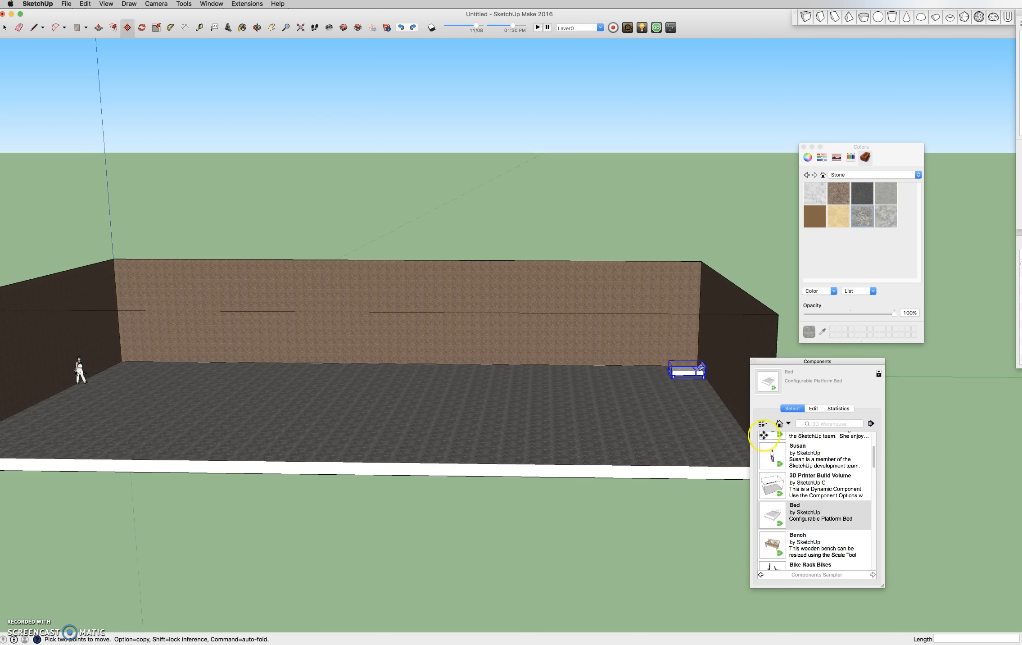
# - Switch the Components window to the Architecture collection and scroll through its categories
pyautogui.click(789, 424)
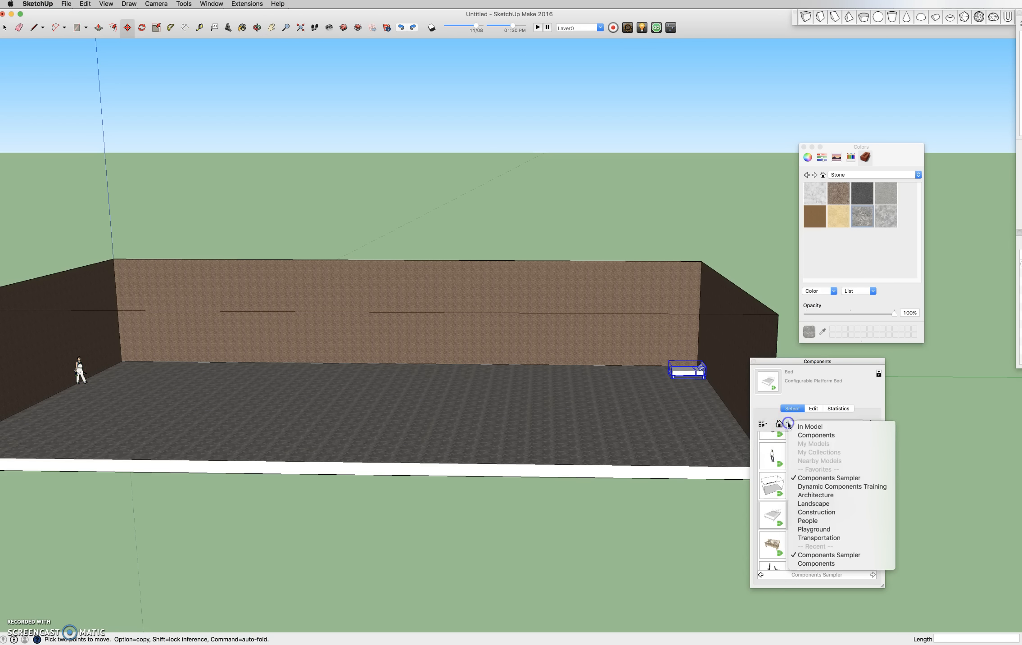
pyautogui.click(822, 495)
pyautogui.click(815, 473)
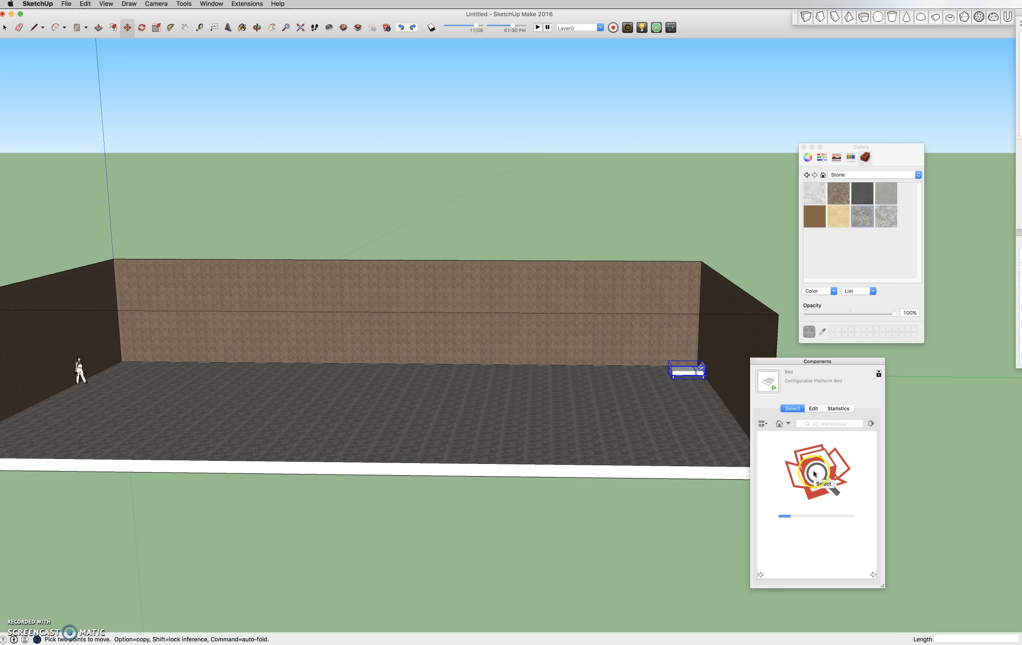
pyautogui.click(822, 424)
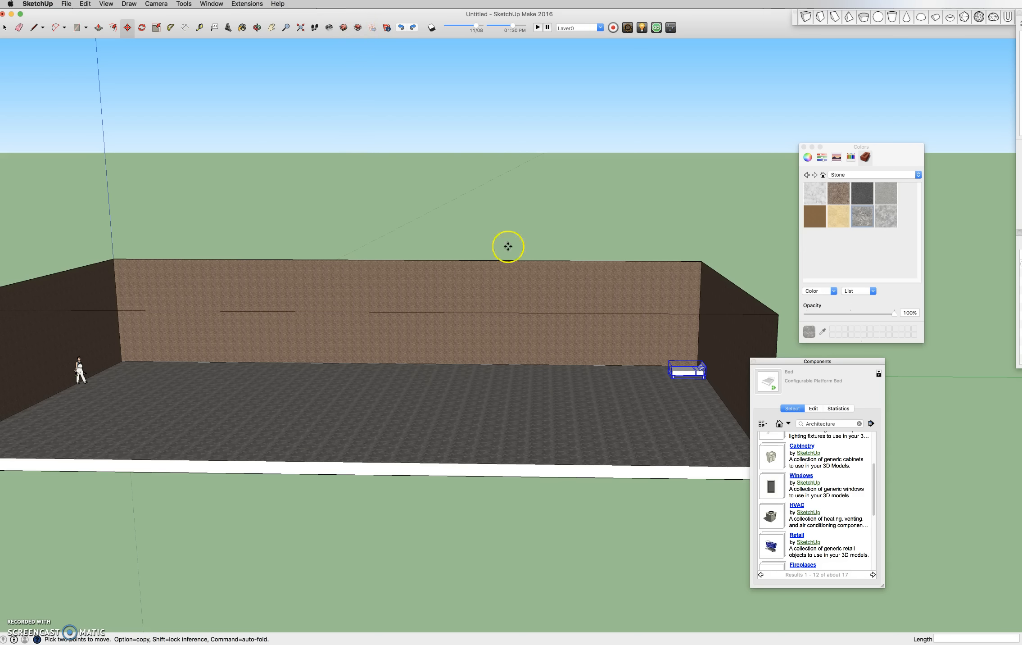
pyautogui.scroll(-6, 793, 518)
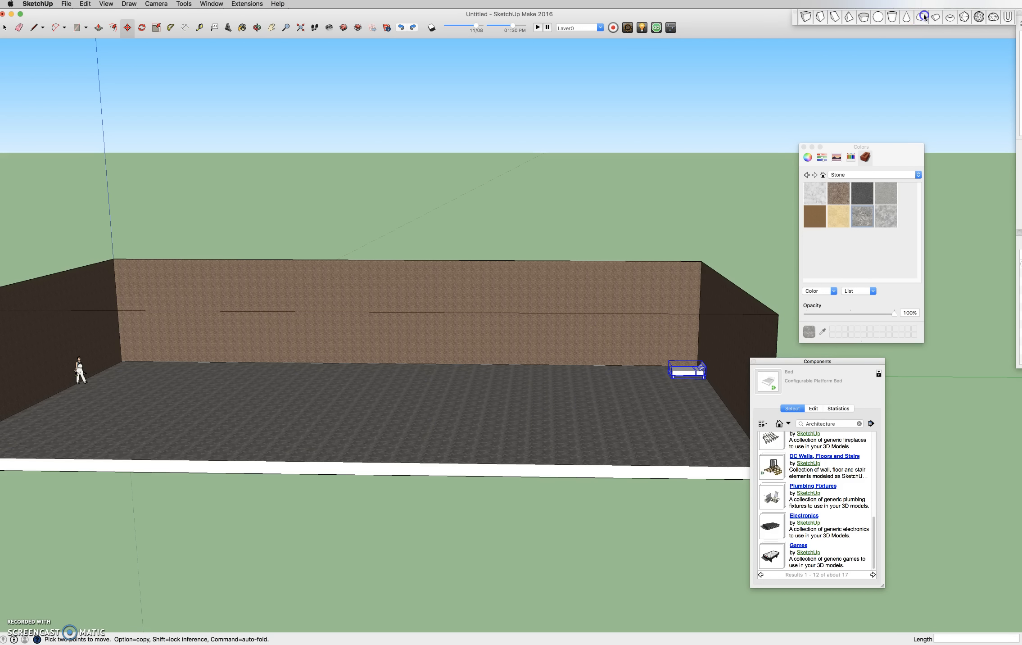
# - Place a LightUp light on the back wall above the floor
pyautogui.scroll(3, 640, 376)
pyautogui.scroll(2, 640, 376)
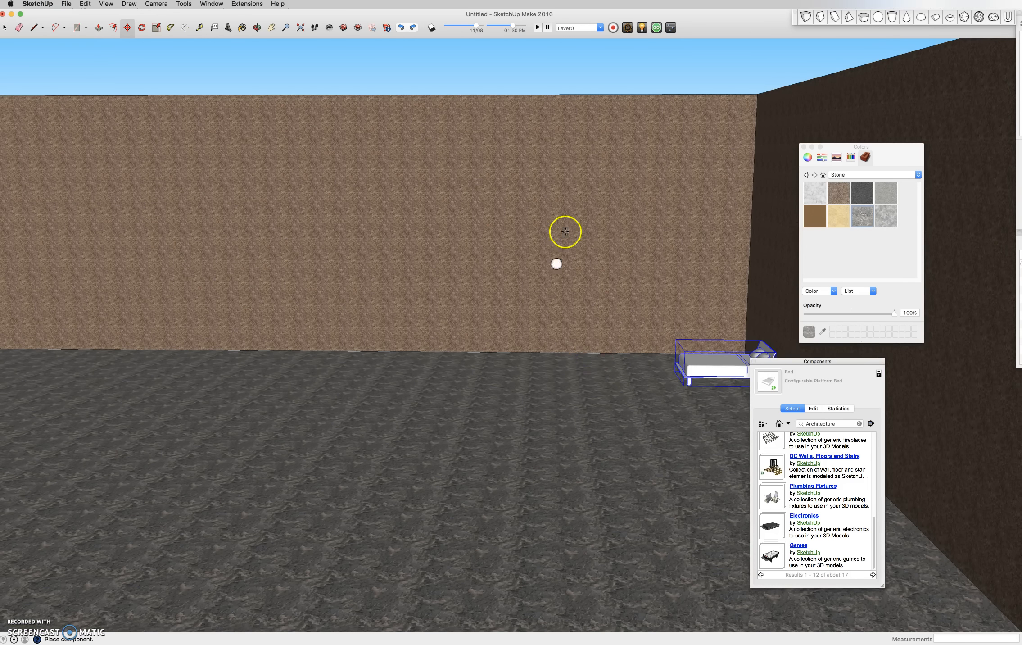
pyautogui.scroll(-2, 532, 233)
pyautogui.press('space')
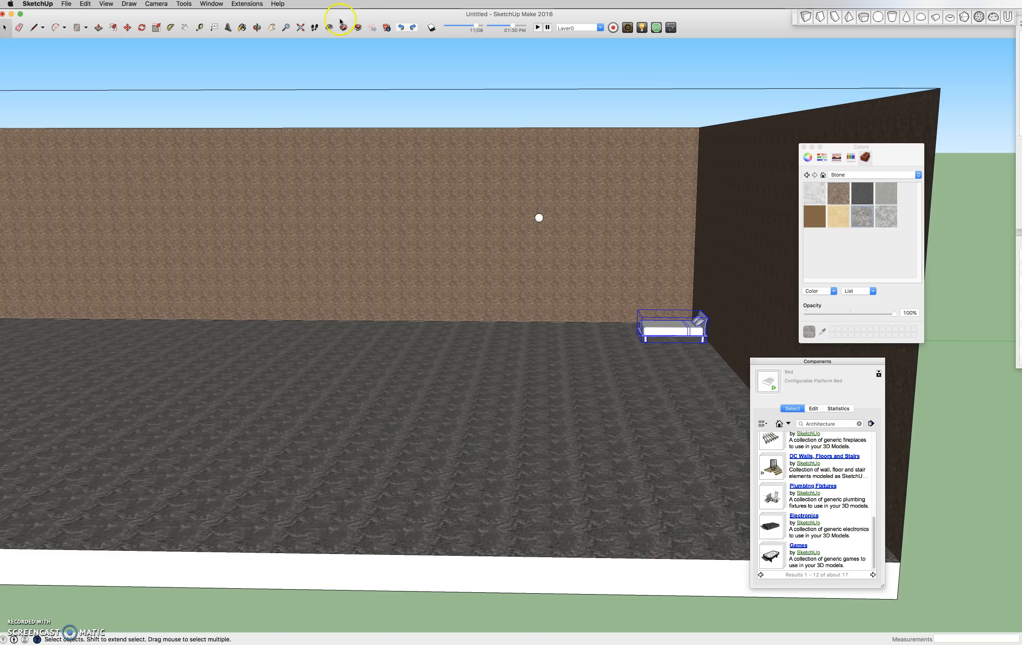
pyautogui.click(643, 28)
pyautogui.scroll(3, 537, 216)
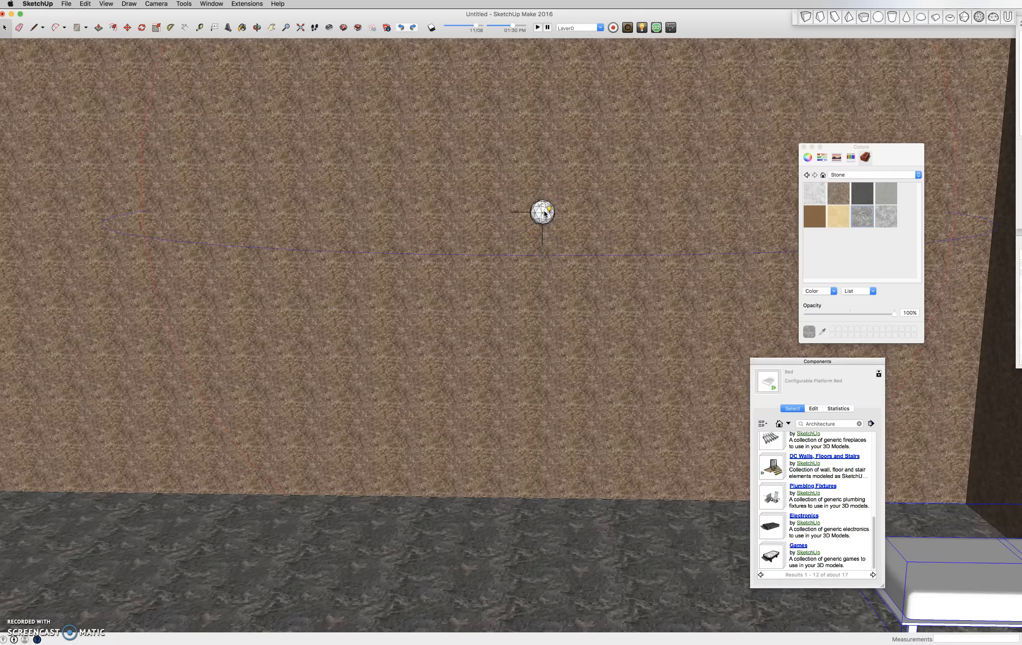
pyautogui.scroll(1, 545, 220)
pyautogui.click(544, 214)
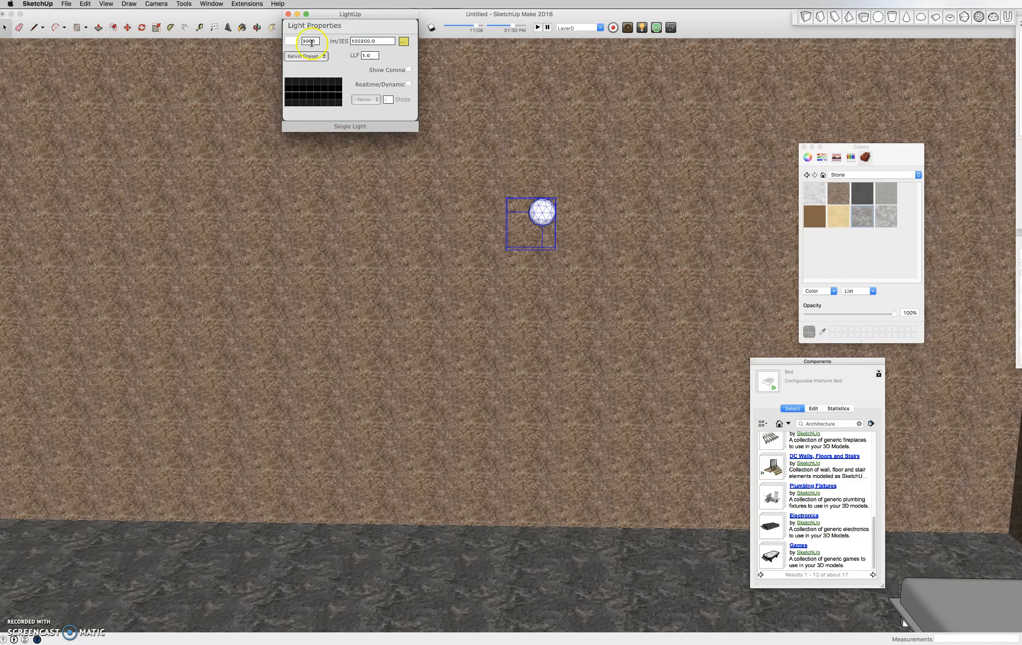
# - Set the light's colour to yellow in its Light Properties and close the dialog
pyautogui.click(293, 42)
pyautogui.moveTo(331, 56); pyautogui.dragTo(308, 40)
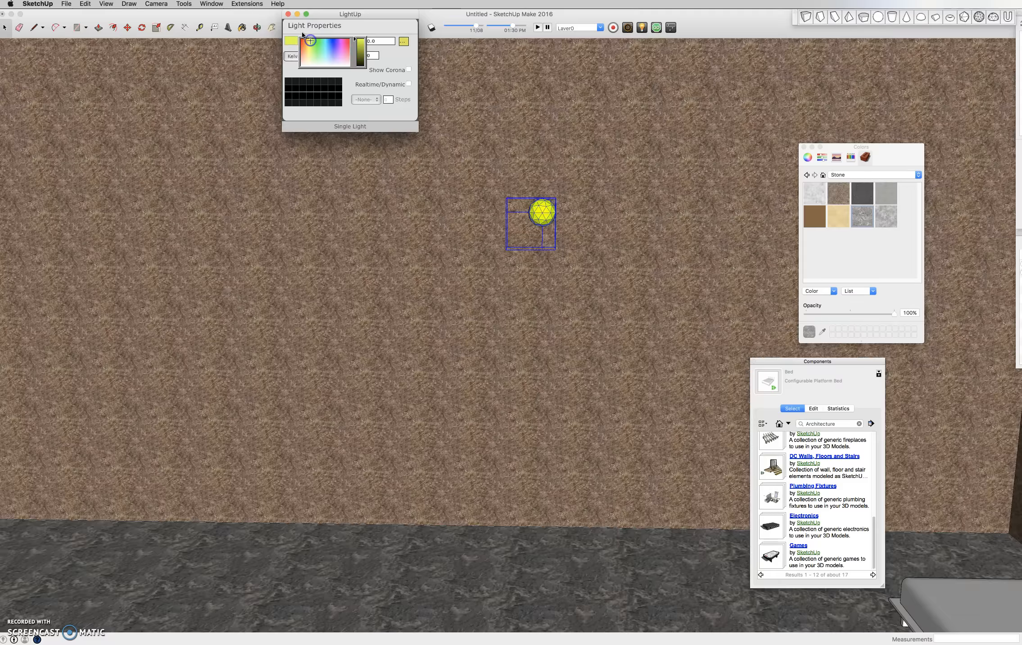
pyautogui.click(288, 14)
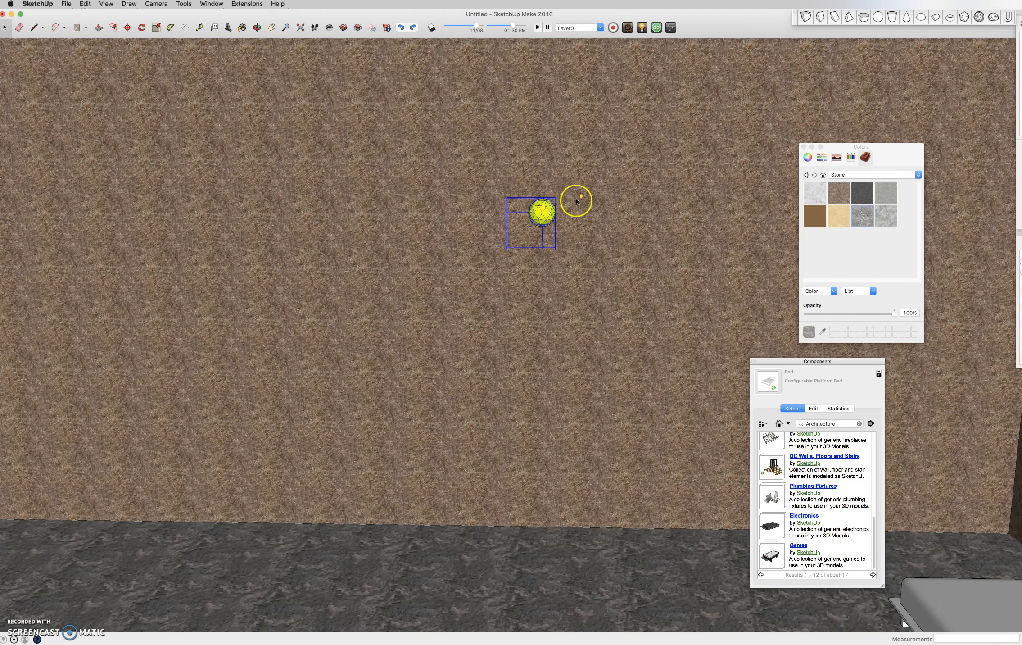
# - Open the Games collection and place the Pool table 53 x 91 in the middle of the room's floor
pyautogui.scroll(-4, 575, 187)
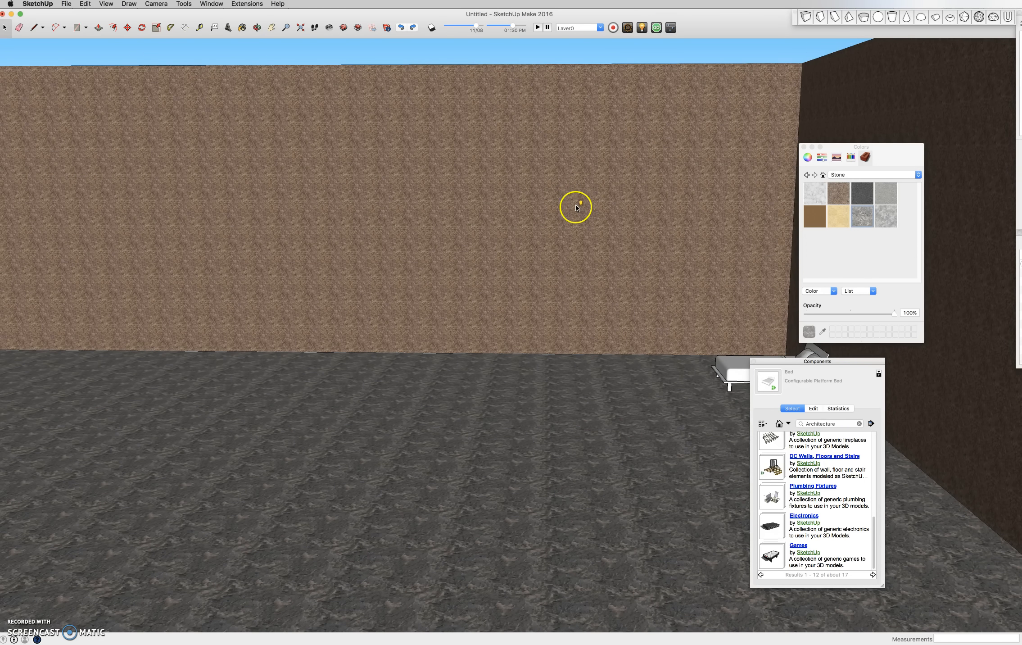
pyautogui.scroll(-6, 577, 206)
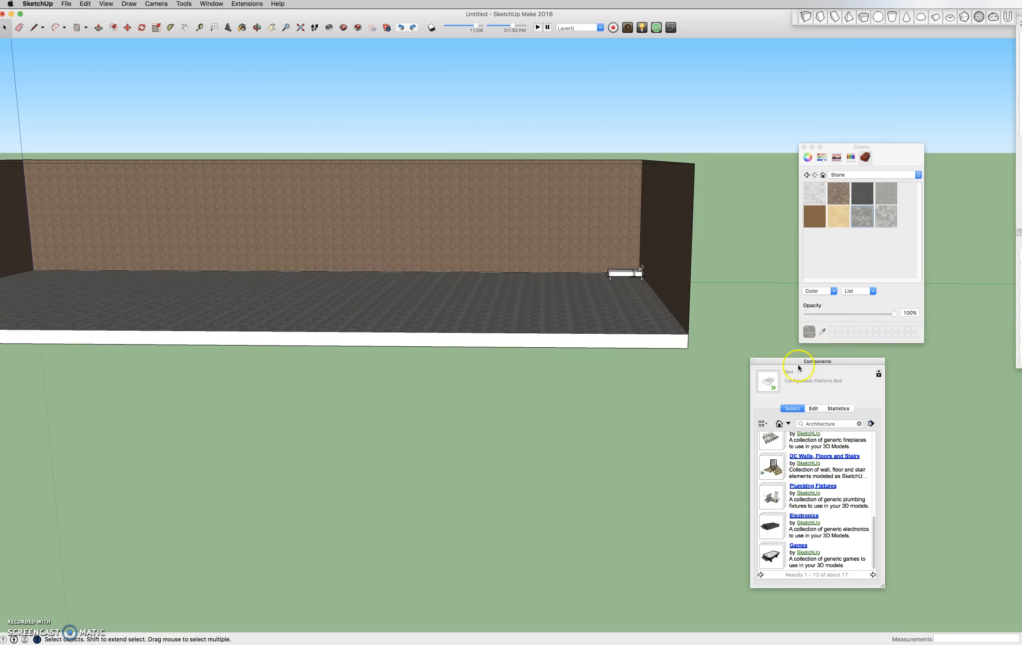
pyautogui.click(788, 424)
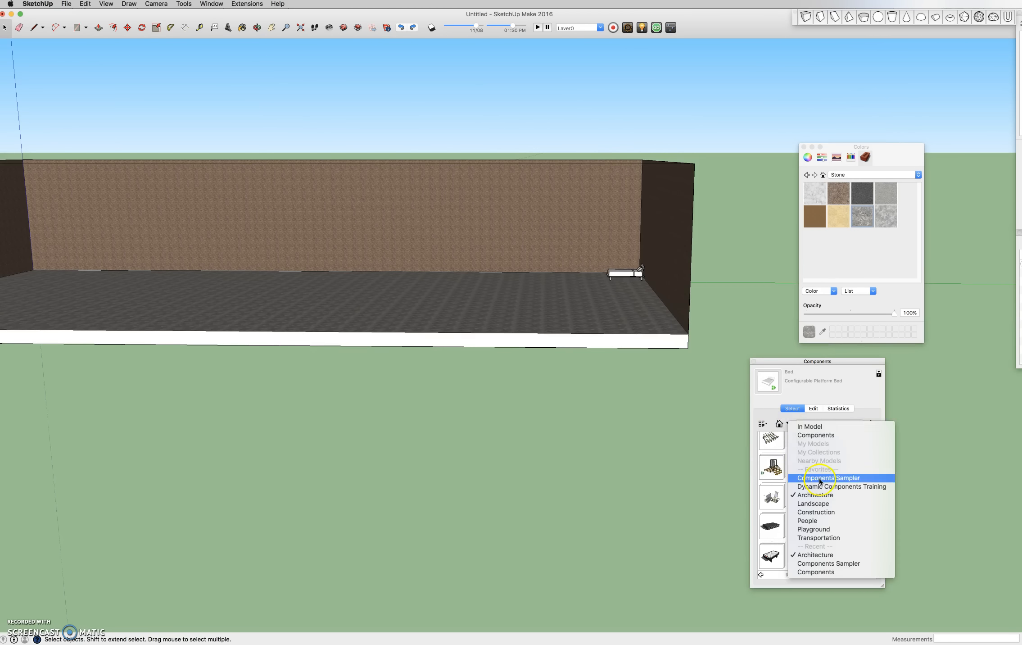
pyautogui.click(779, 521)
pyautogui.click(775, 559)
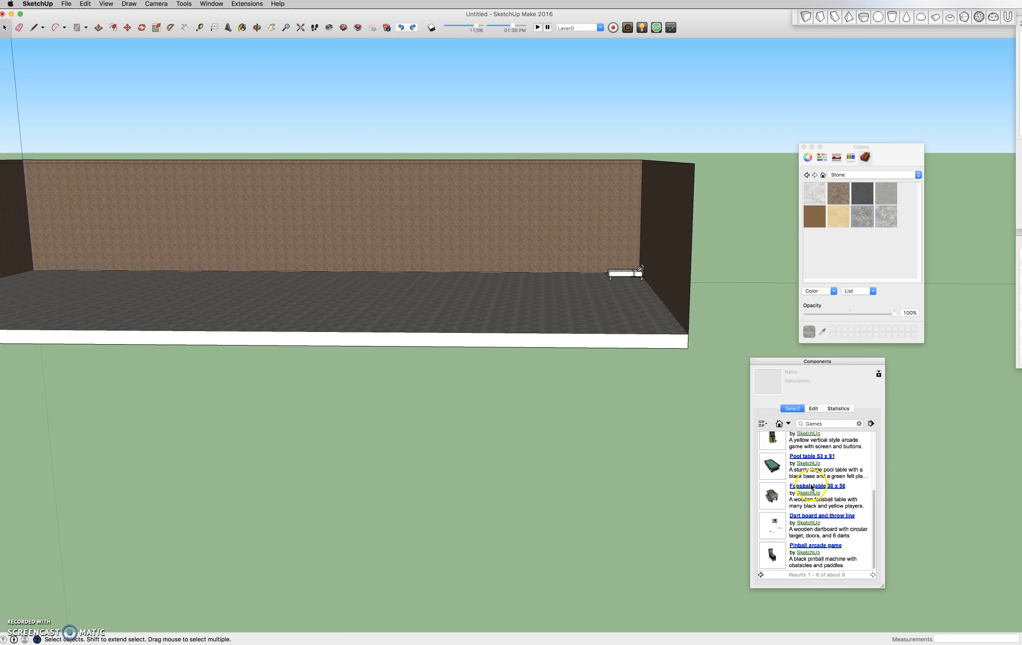
pyautogui.scroll(2, 774, 549)
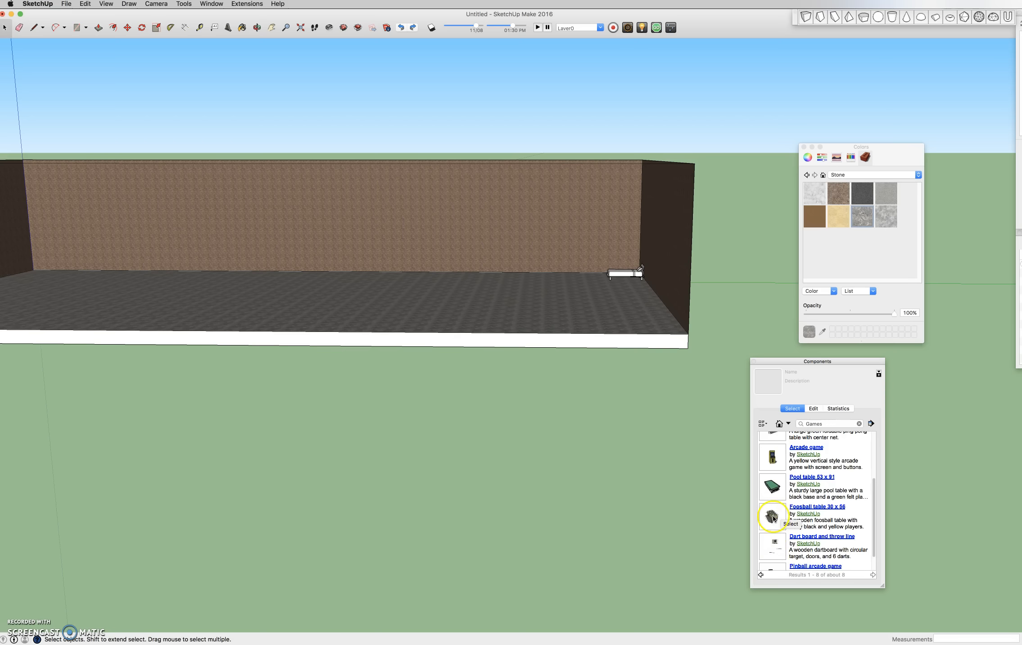
pyautogui.scroll(1, 773, 518)
pyautogui.click(780, 501)
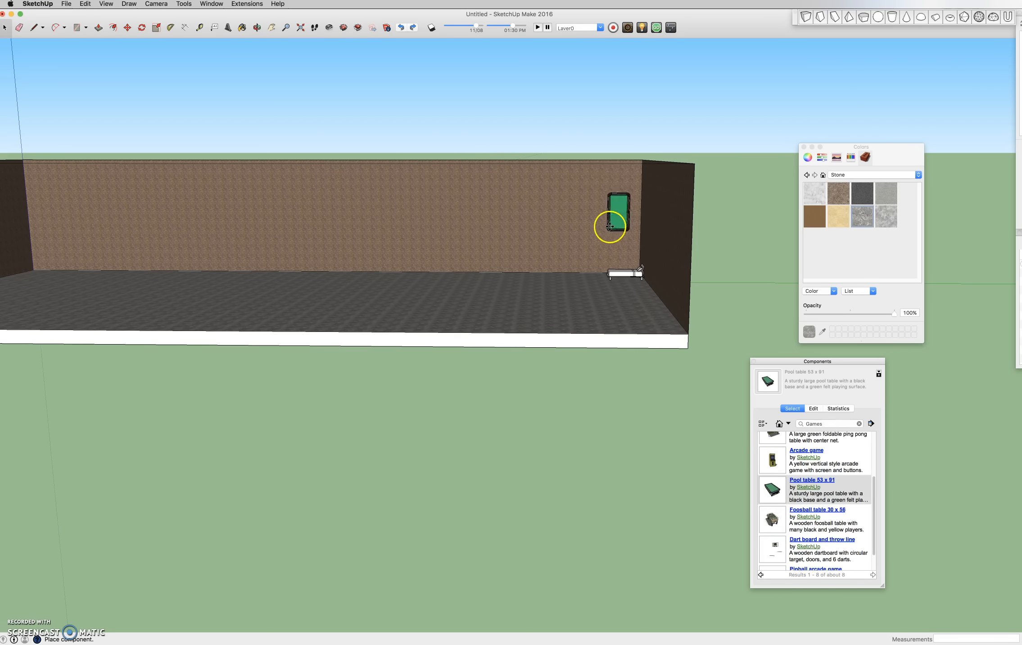
pyautogui.click(456, 287)
pyautogui.moveTo(456, 287); pyautogui.dragTo(627, 378, button='middle')
# - Unhide all hidden geometry so the roof returns
pyautogui.scroll(2, 445, 271)
pyautogui.press('space')
pyautogui.click(68, 5)
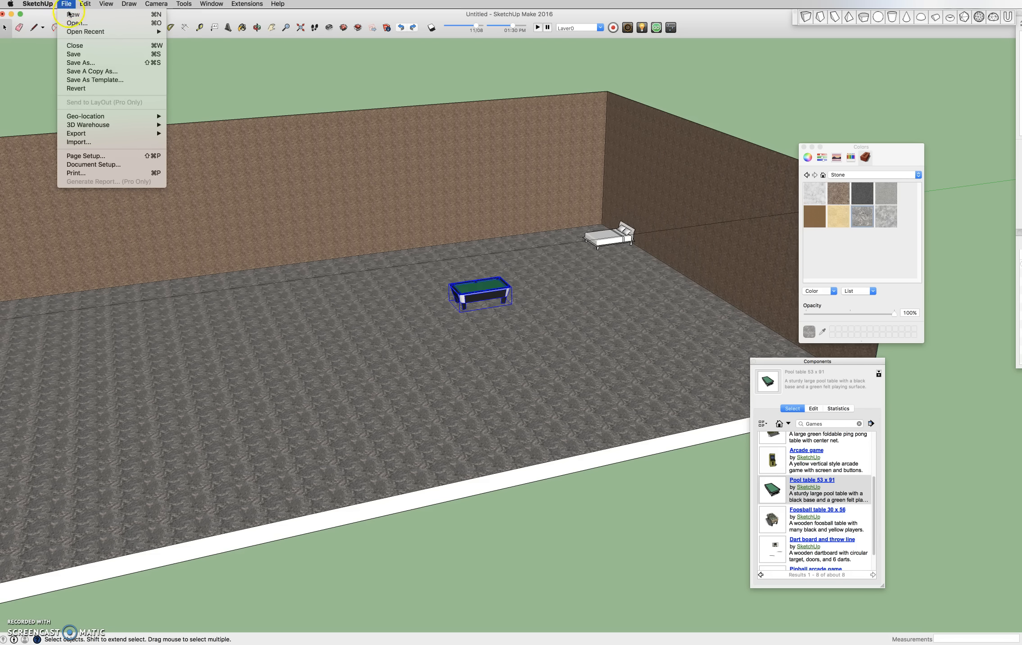
pyautogui.moveTo(85, 4)
pyautogui.moveTo(171, 128)
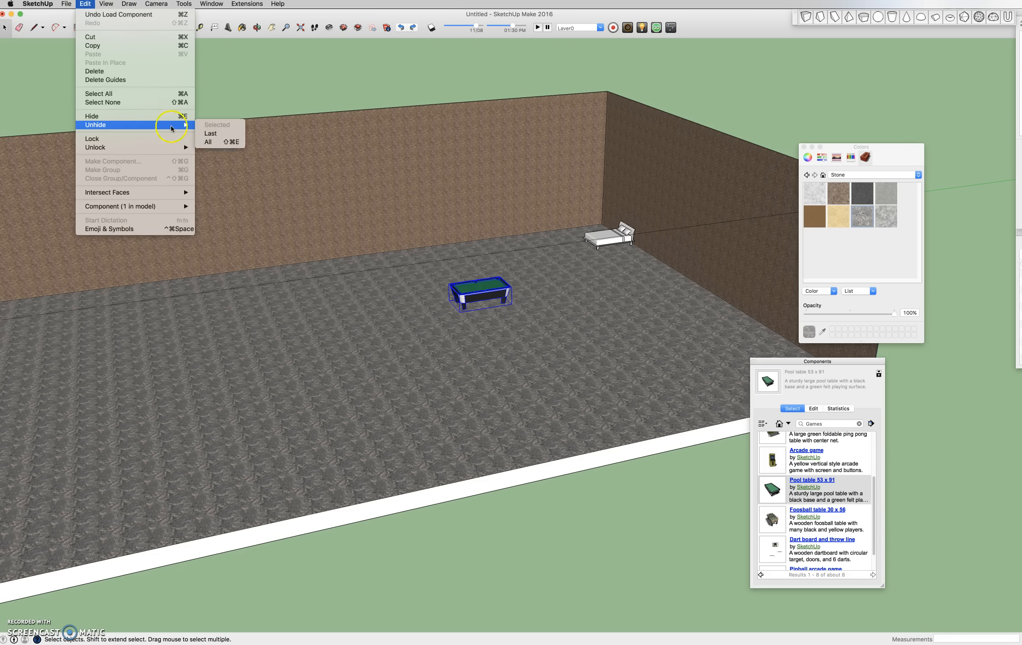
pyautogui.click(216, 143)
# - Draw a door-sized rectangle on the front wall, reaching down to the white base
pyautogui.scroll(3, 279, 290)
pyautogui.moveTo(262, 313); pyautogui.dragTo(461, 258, button='middle')
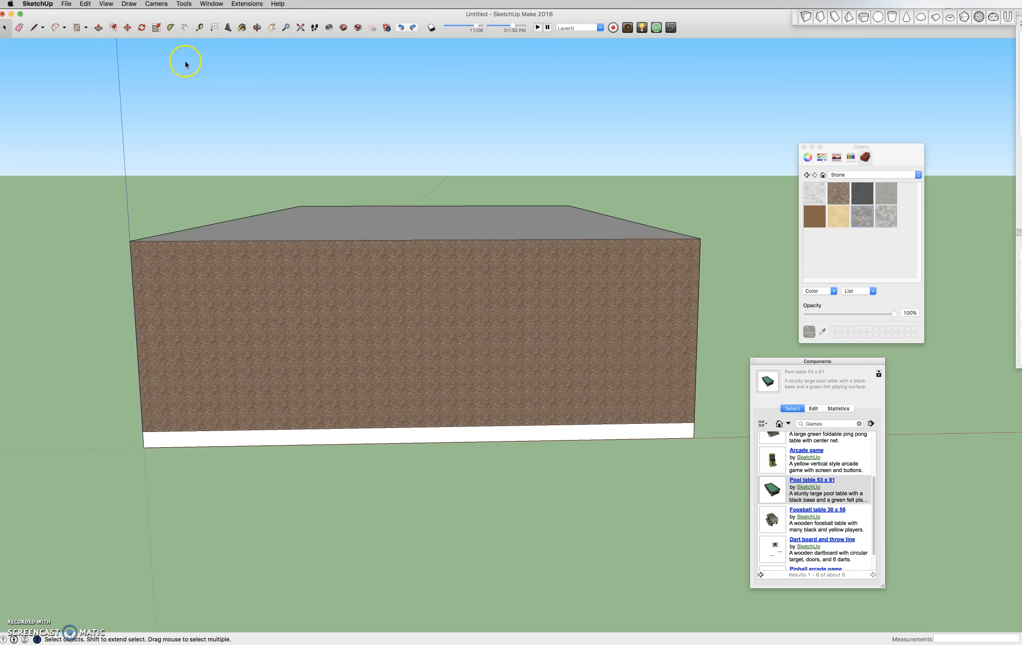
pyautogui.moveTo(185, 64); pyautogui.dragTo(175, 98, button='middle')
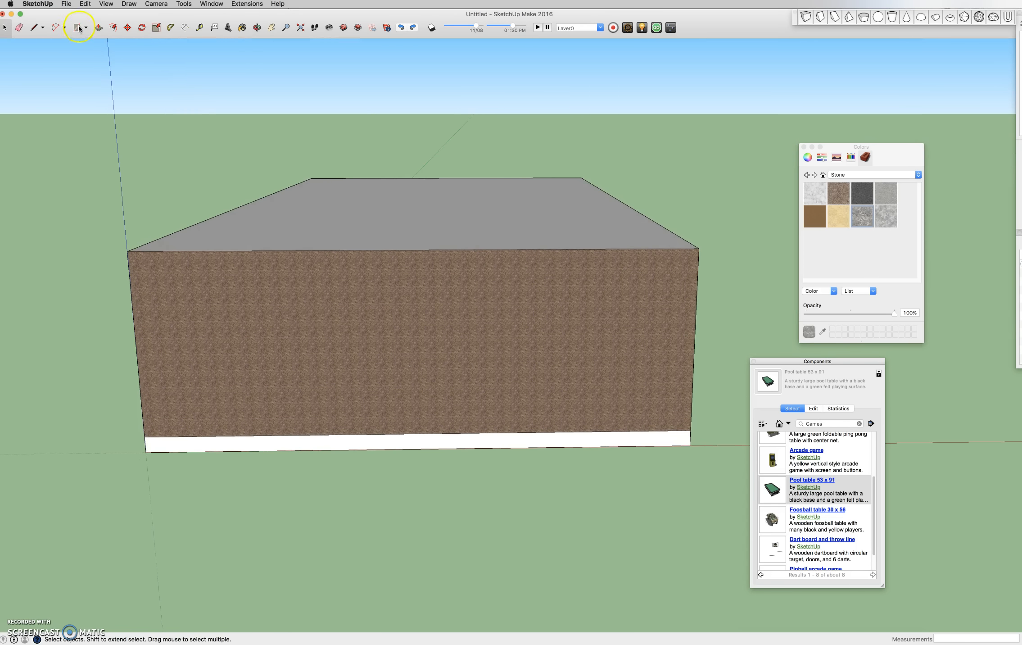
pyautogui.click(33, 28)
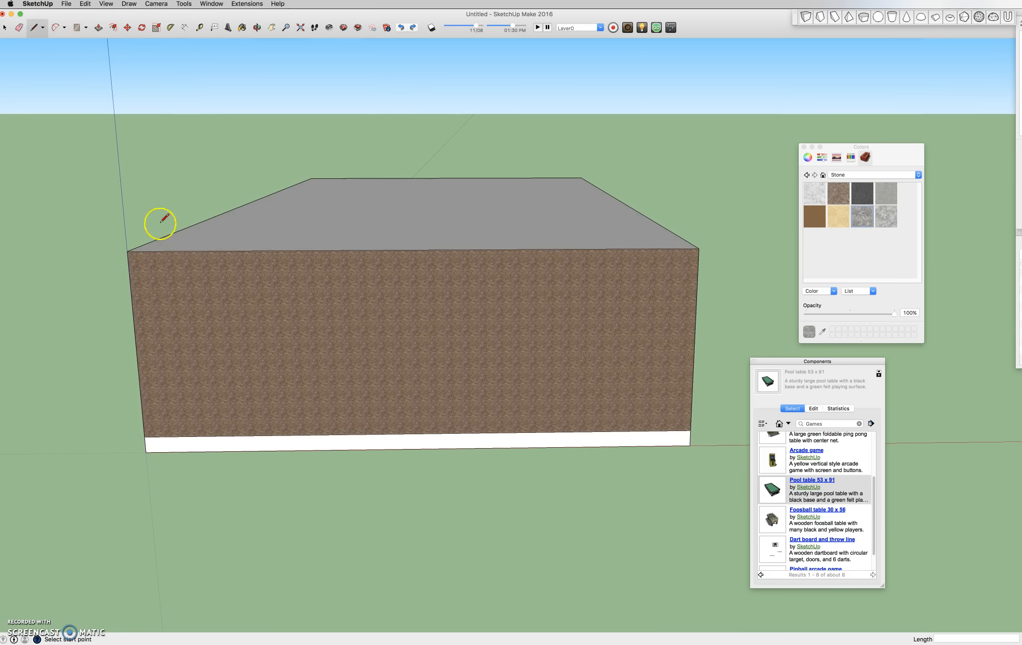
pyautogui.moveTo(426, 203)
pyautogui.mouseDown(button='middle')
pyautogui.moveTo(426, 313)
pyautogui.moveTo(421, 257)
pyautogui.moveTo(371, 130)
pyautogui.mouseUp(button='middle')
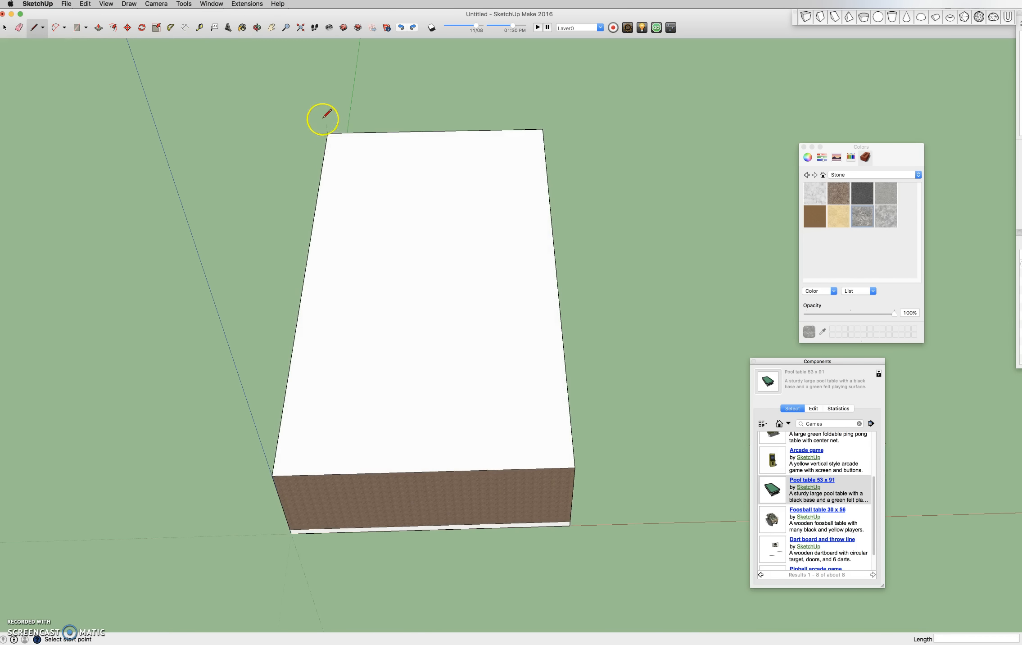
pyautogui.moveTo(449, 227)
pyautogui.mouseDown(button='middle')
pyautogui.moveTo(468, 271)
pyautogui.moveTo(406, 347)
pyautogui.moveTo(444, 324)
pyautogui.moveTo(446, 310)
pyautogui.mouseUp(button='middle')
pyautogui.press('space')
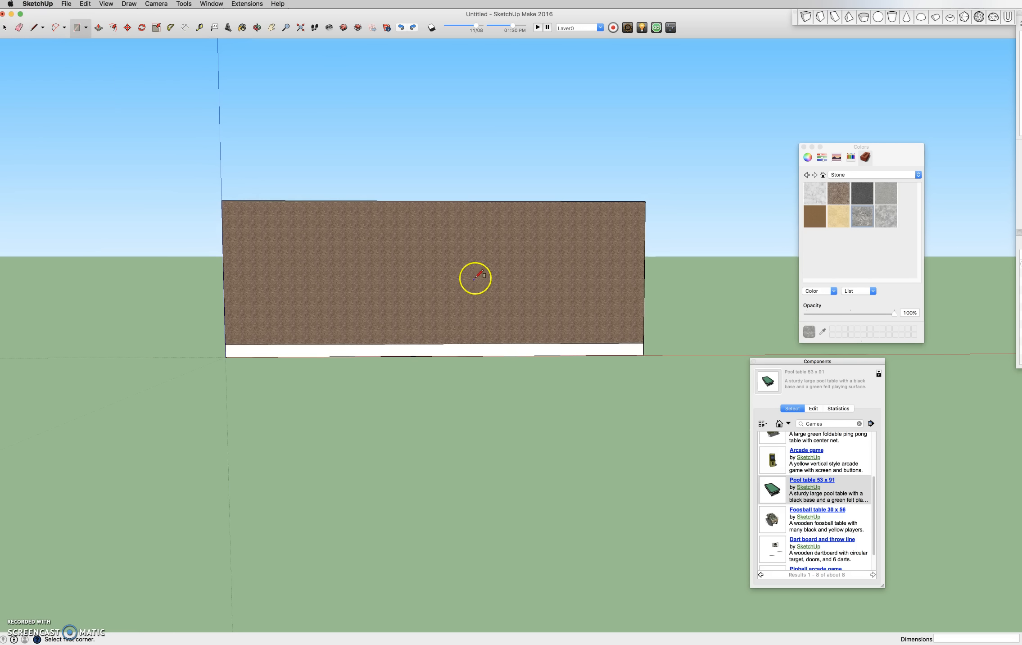
pyautogui.click(469, 252)
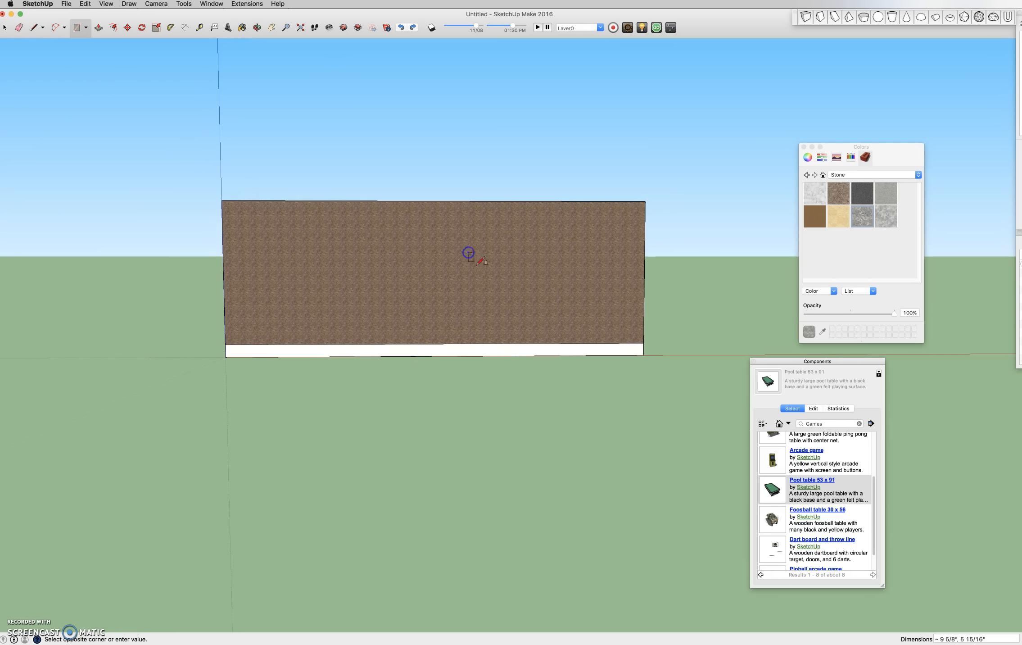
pyautogui.click(535, 343)
# - Draw a large ground rectangle in front of the building and a path rectangle from the door to its front edge
pyautogui.moveTo(536, 345); pyautogui.dragTo(609, 371, button='middle')
pyautogui.scroll(5, 536, 383)
pyautogui.scroll(-8, 534, 342)
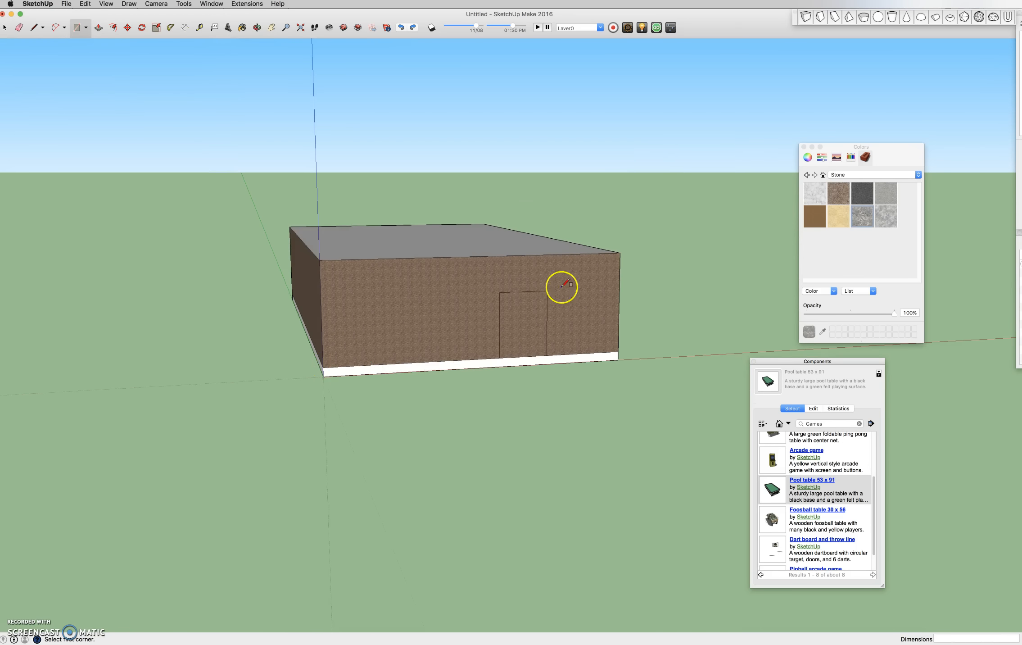
pyautogui.moveTo(565, 284); pyautogui.dragTo(532, 310, button='middle')
pyautogui.click(304, 381)
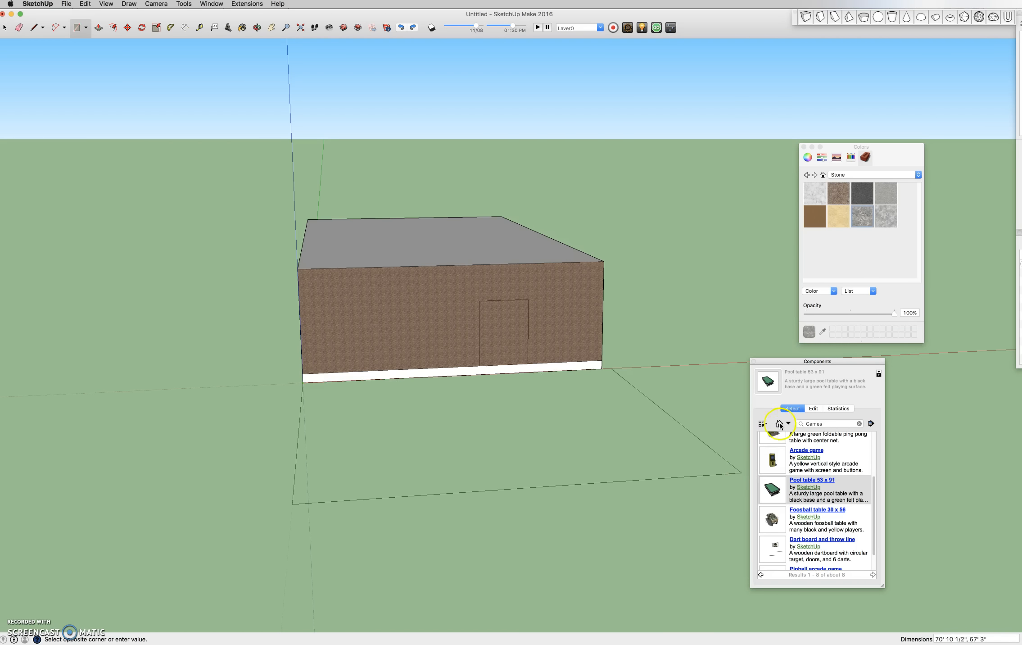
pyautogui.click(701, 449)
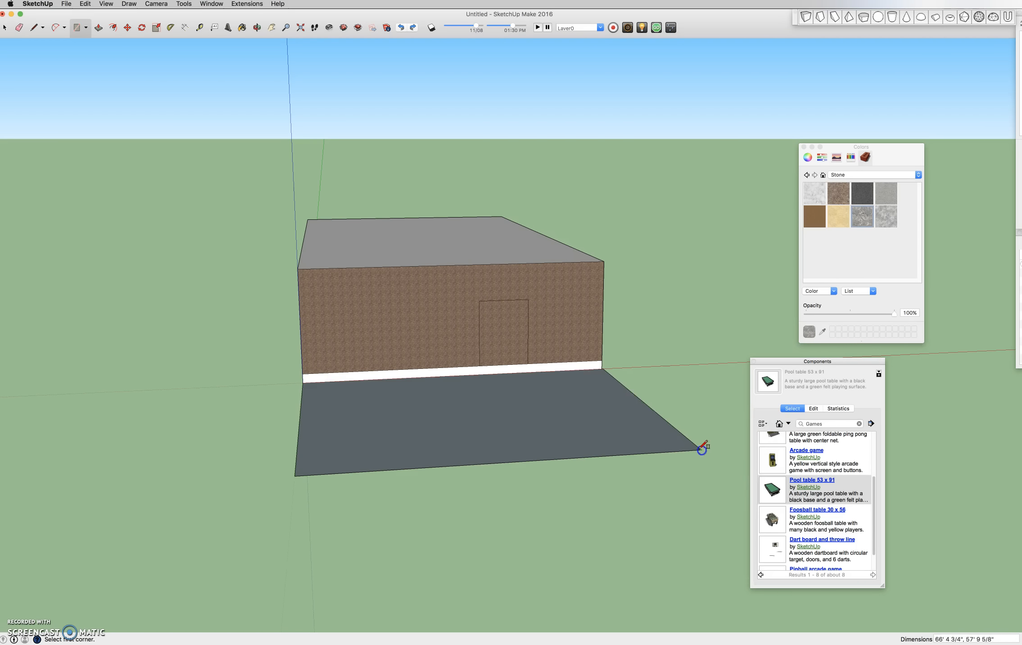
pyautogui.click(481, 374)
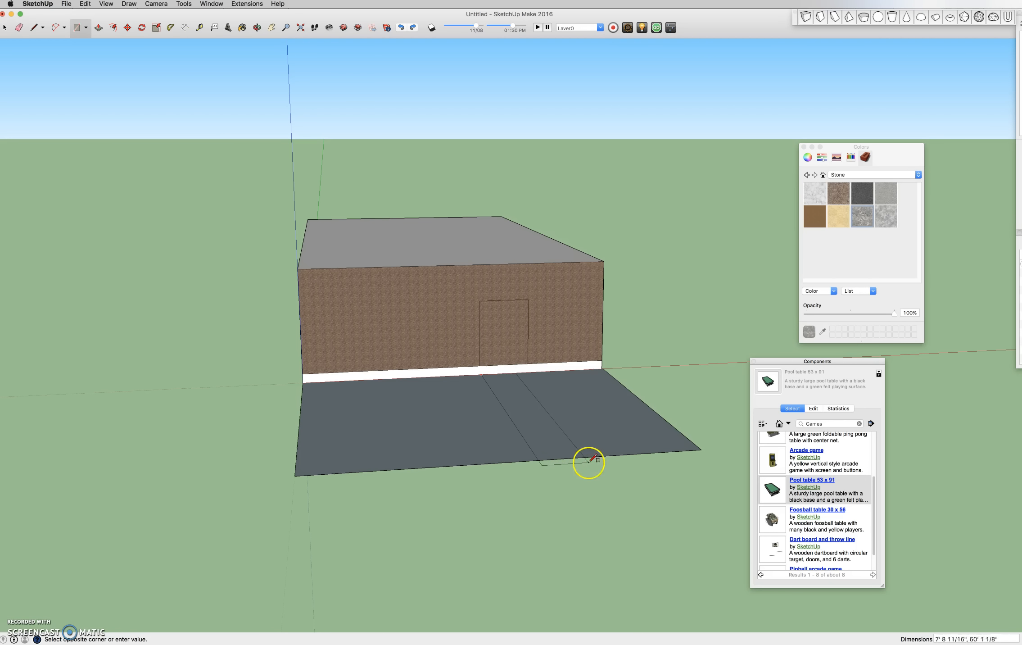
pyautogui.click(605, 456)
# - Draw two vertical lines on the white base below the door's left and right edges
pyautogui.scroll(5, 525, 381)
pyautogui.moveTo(525, 383); pyautogui.dragTo(562, 386, button='middle')
pyautogui.scroll(3, 516, 381)
pyautogui.scroll(2, 468, 404)
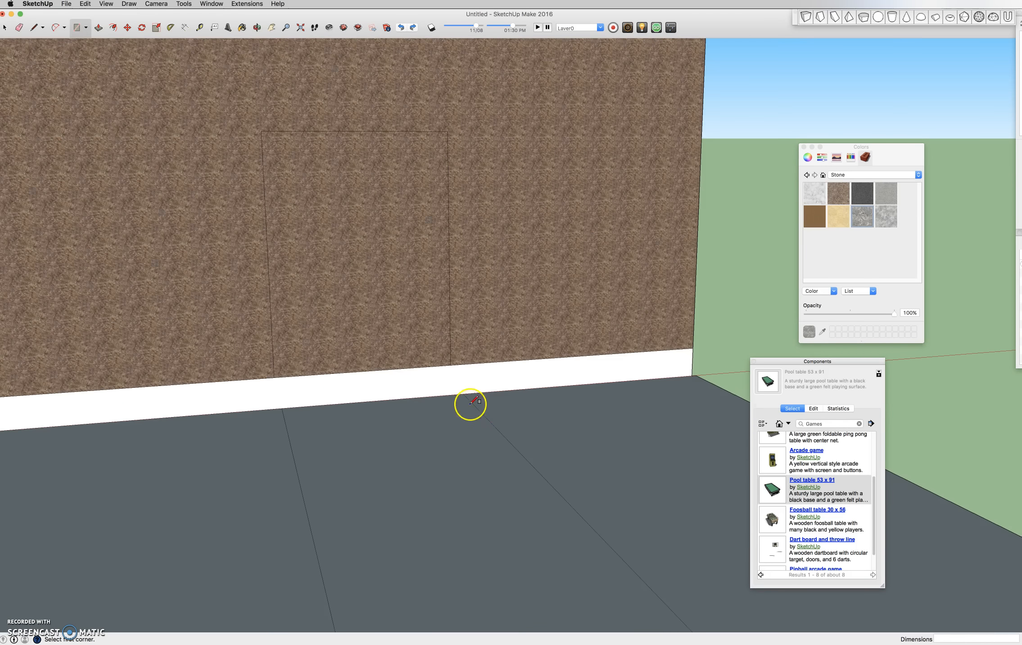
pyautogui.scroll(2, 371, 367)
pyautogui.scroll(2, 290, 361)
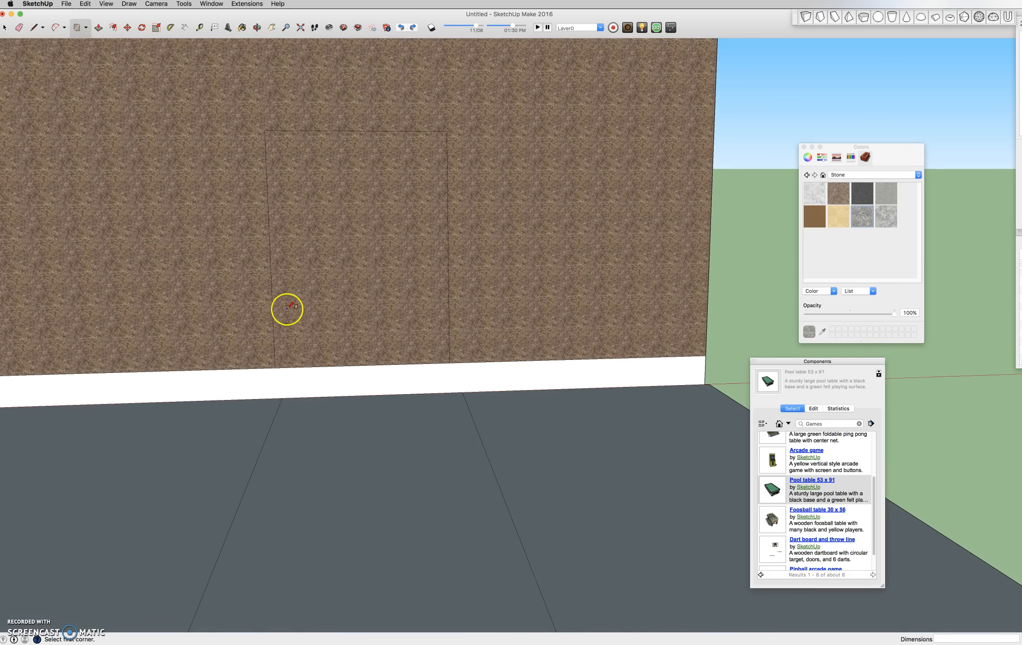
pyautogui.click(35, 28)
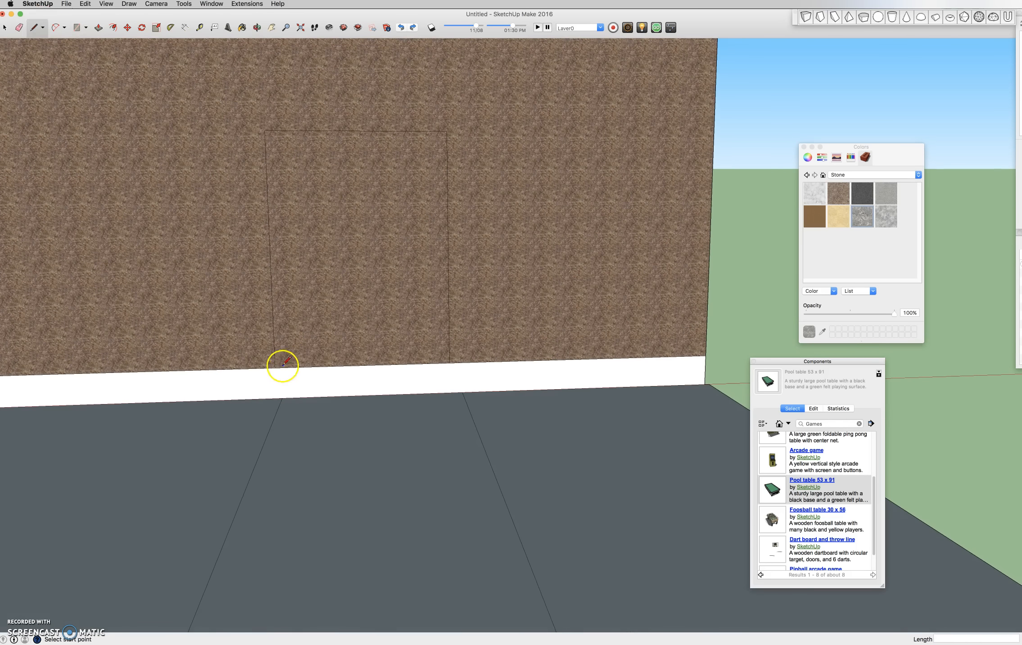
pyautogui.click(276, 398)
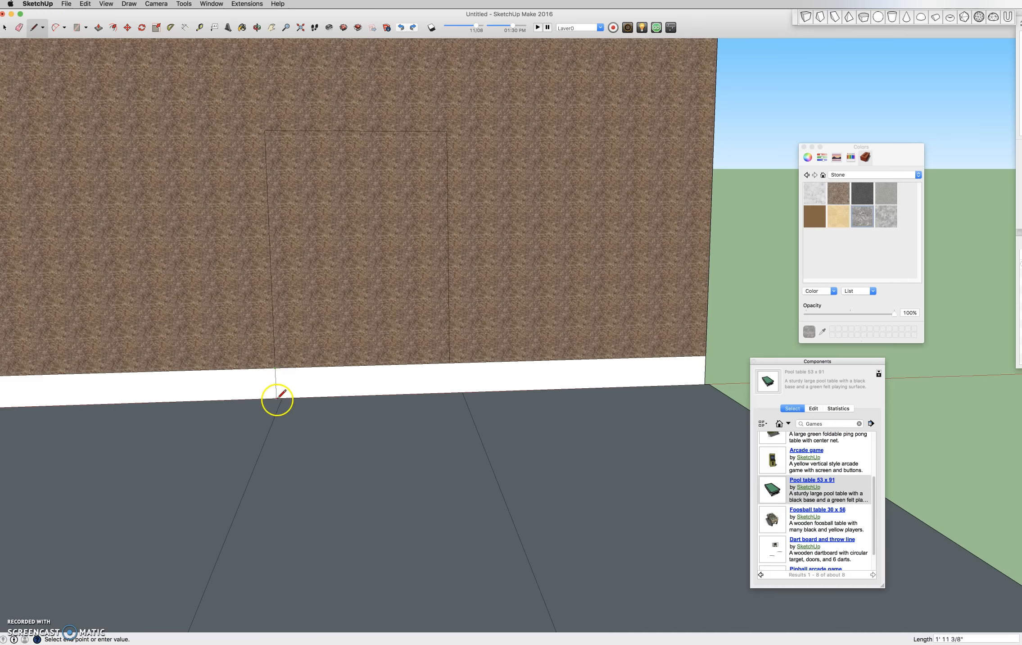
pyautogui.click(449, 362)
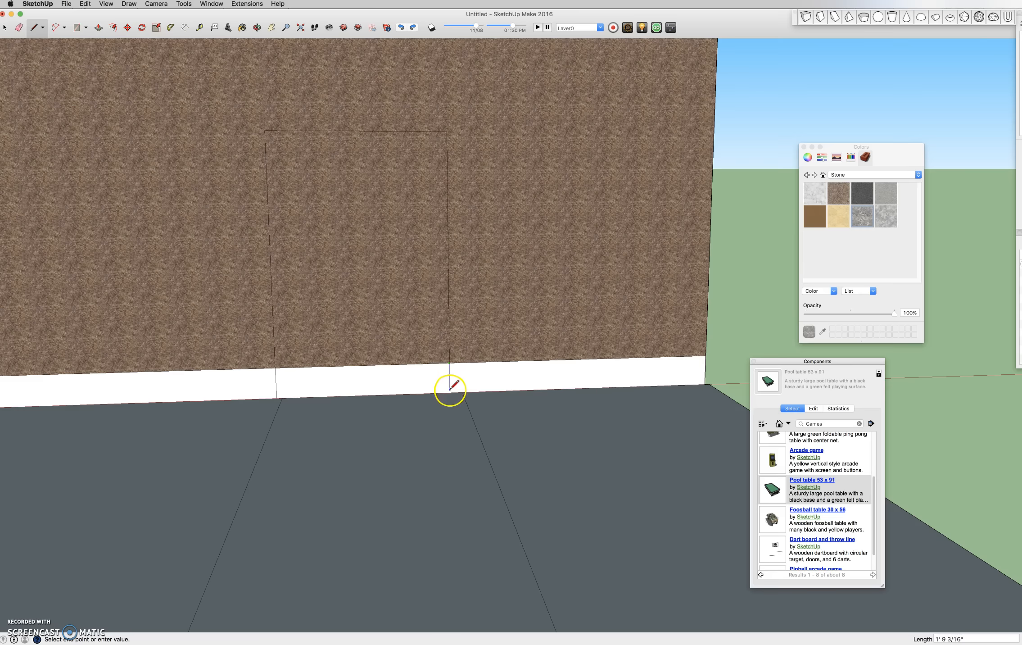
# - Push/pull the base section under the door outward to form a step
pyautogui.press('space')
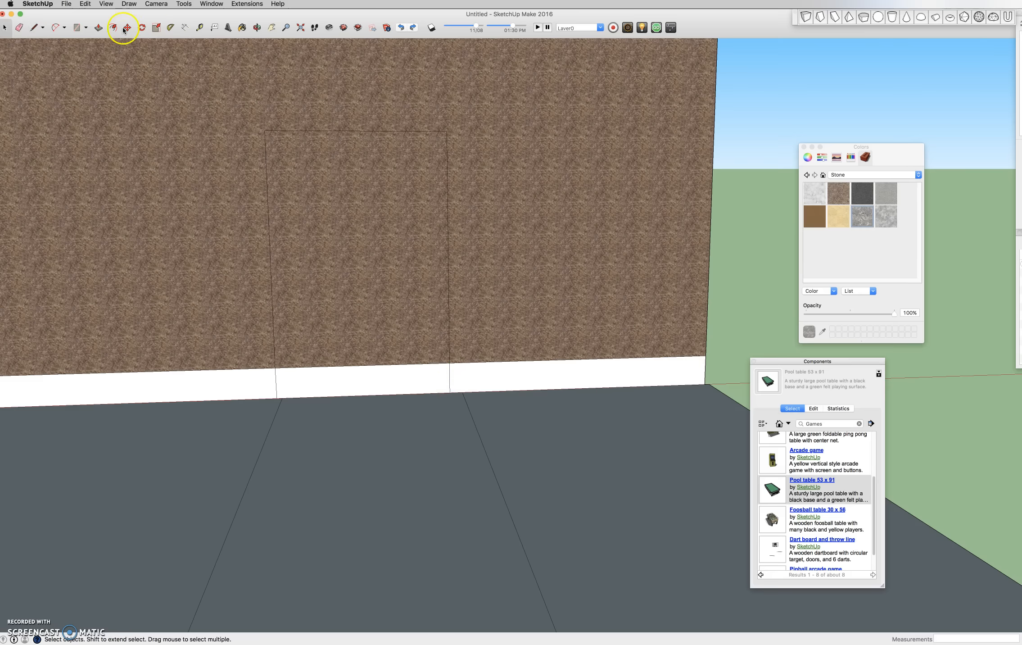
pyautogui.click(99, 28)
pyautogui.moveTo(418, 379)
pyautogui.mouseDown()
pyautogui.moveTo(417, 397)
pyautogui.moveTo(418, 386)
pyautogui.mouseUp()
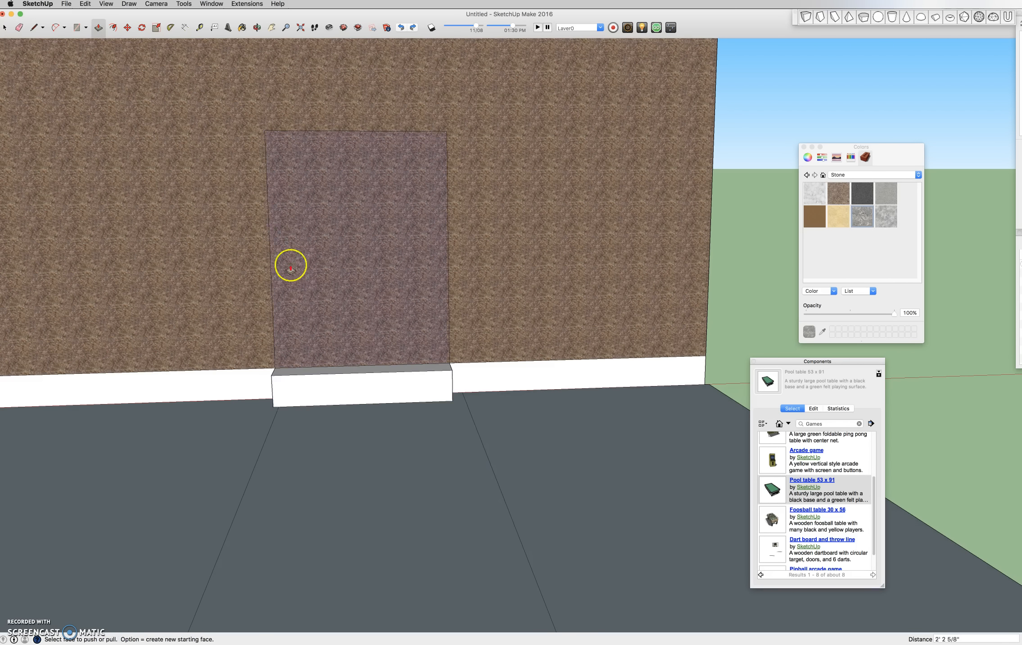
# - Split the step's face with a horizontal line and pull the lower part further out as a second step
pyautogui.click(34, 28)
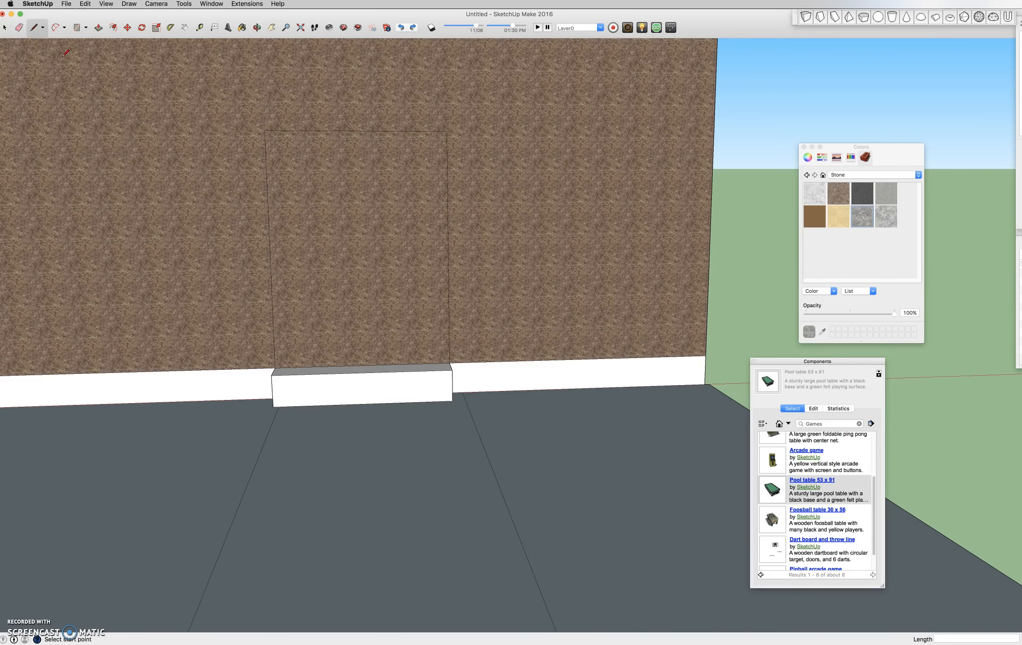
pyautogui.click(272, 390)
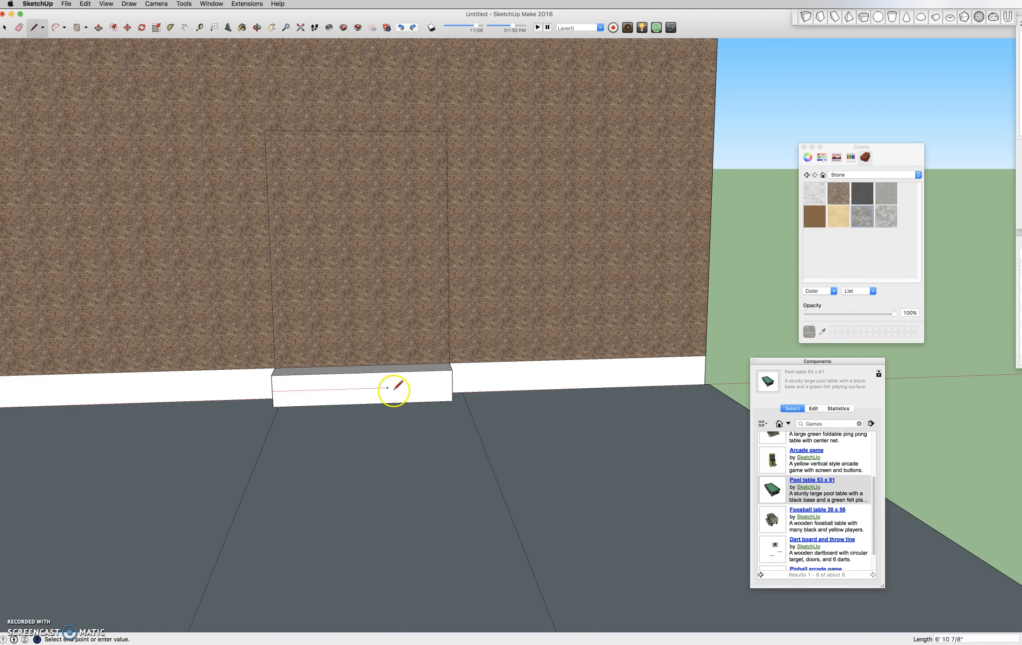
pyautogui.click(452, 386)
pyautogui.click(92, 24)
pyautogui.click(365, 394)
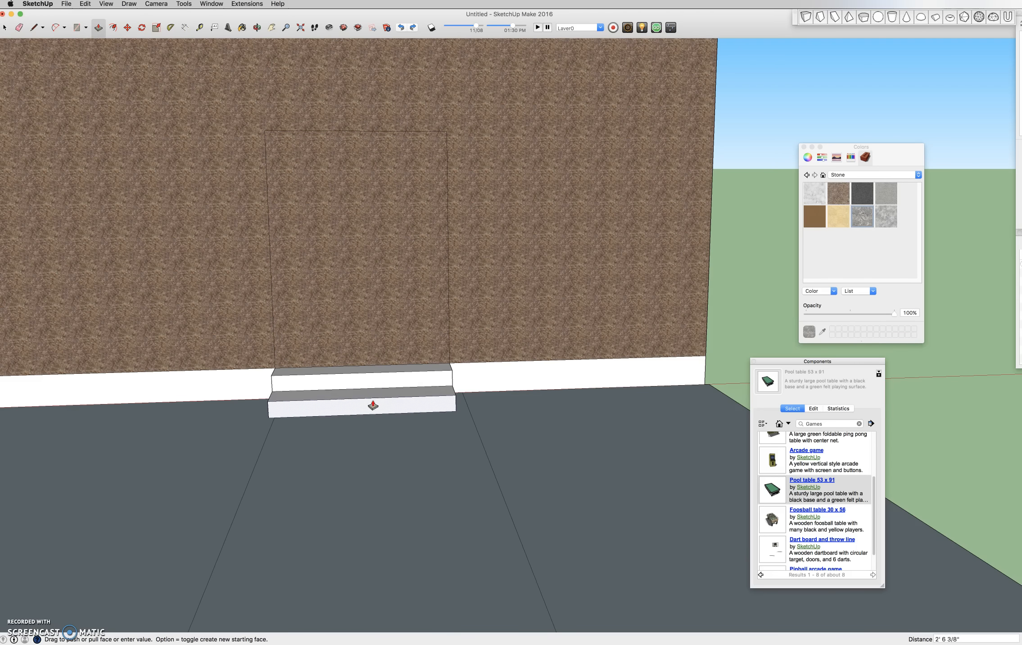